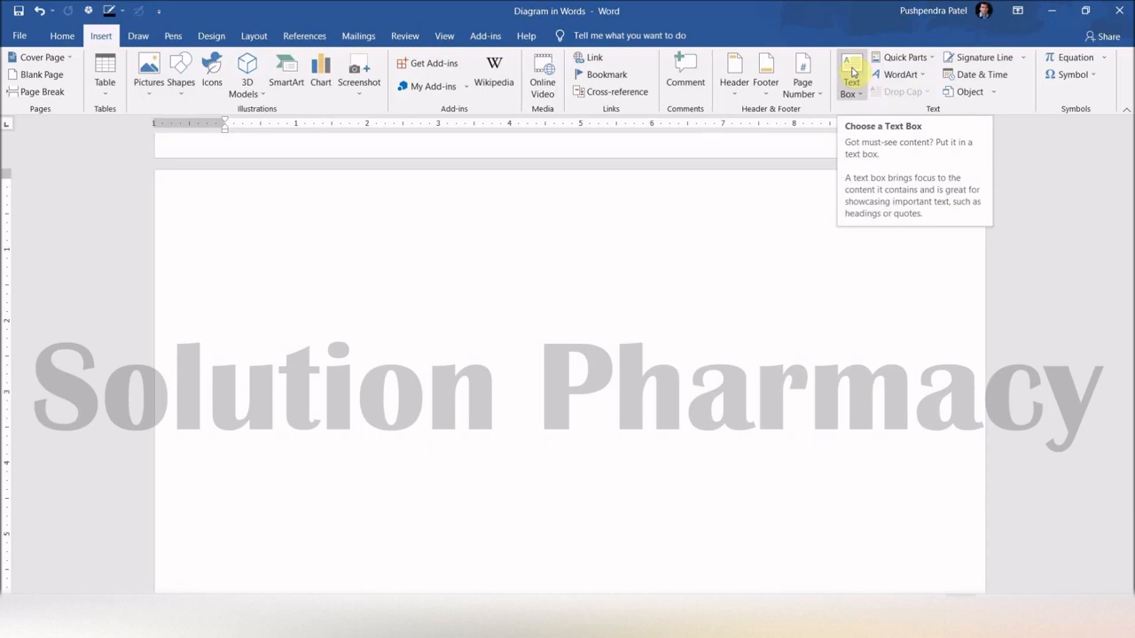
# Draw a text box about 0.68" high and 4.73" wide near the upper edge of the blank page.
pyautogui.click(852, 71)
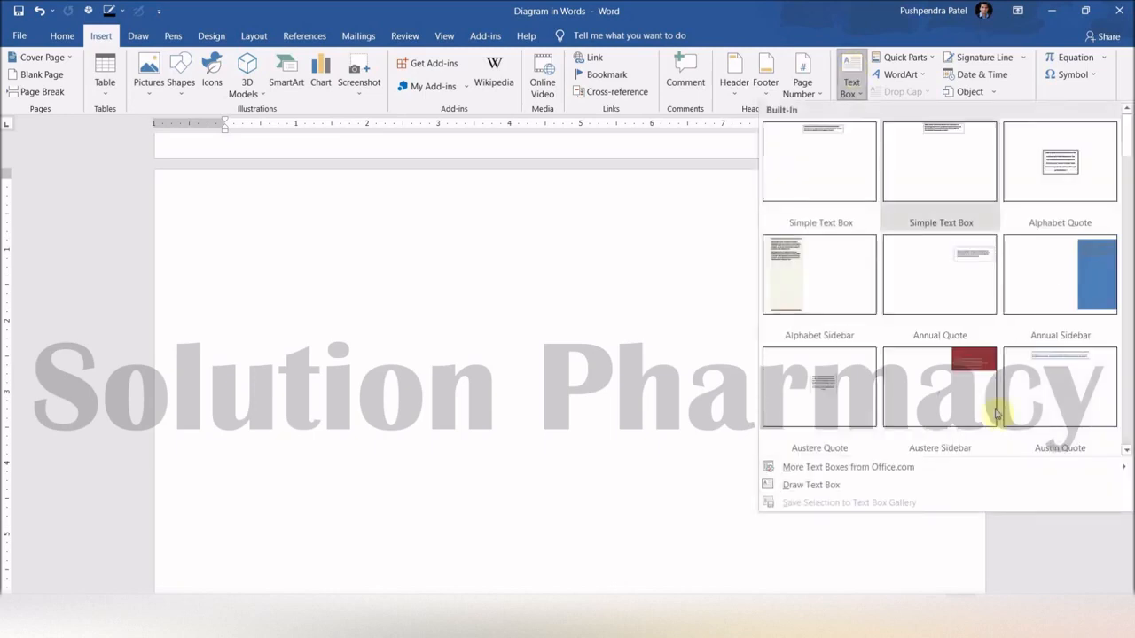
pyautogui.click(811, 485)
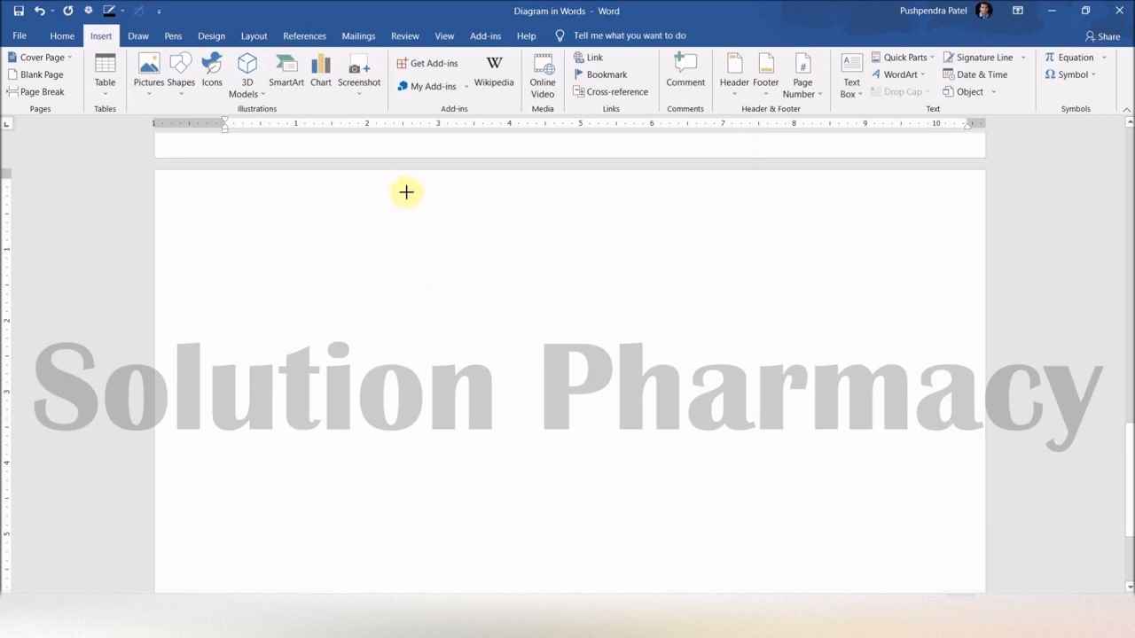
pyautogui.moveTo(398, 197); pyautogui.dragTo(456, 235)
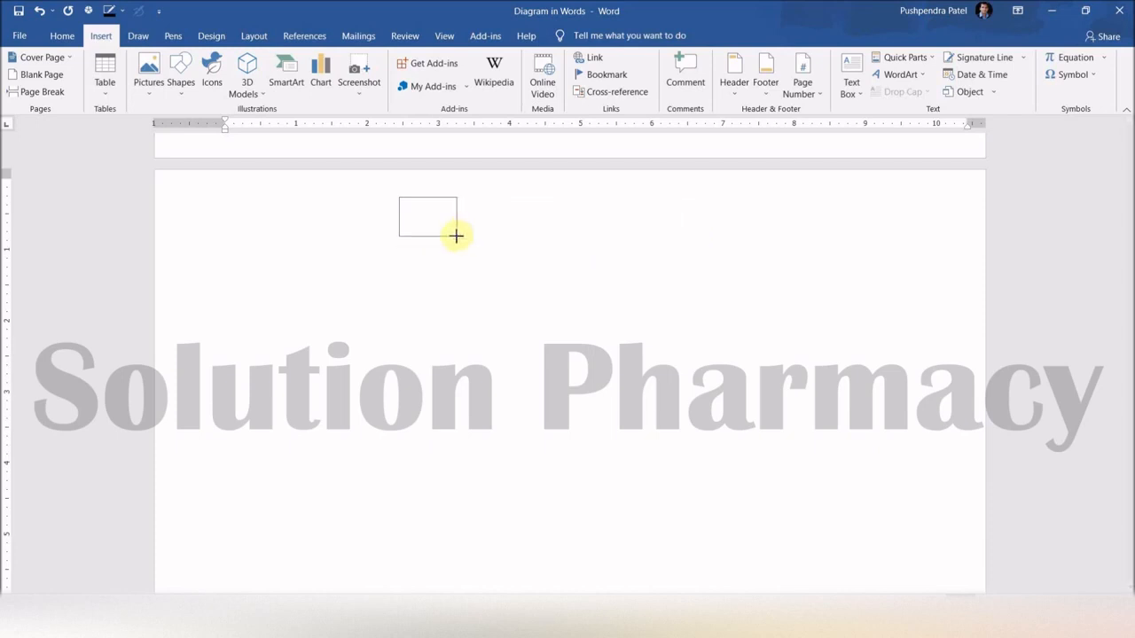
pyautogui.moveTo(457, 235); pyautogui.dragTo(732, 242)
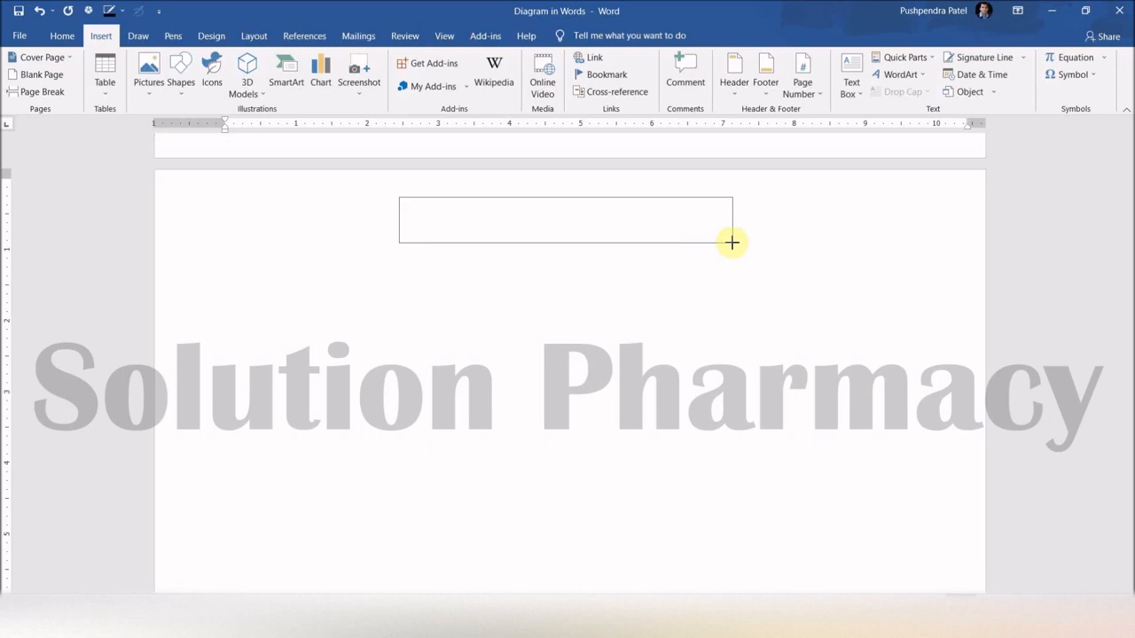
pyautogui.moveTo(732, 242); pyautogui.dragTo(736, 244)
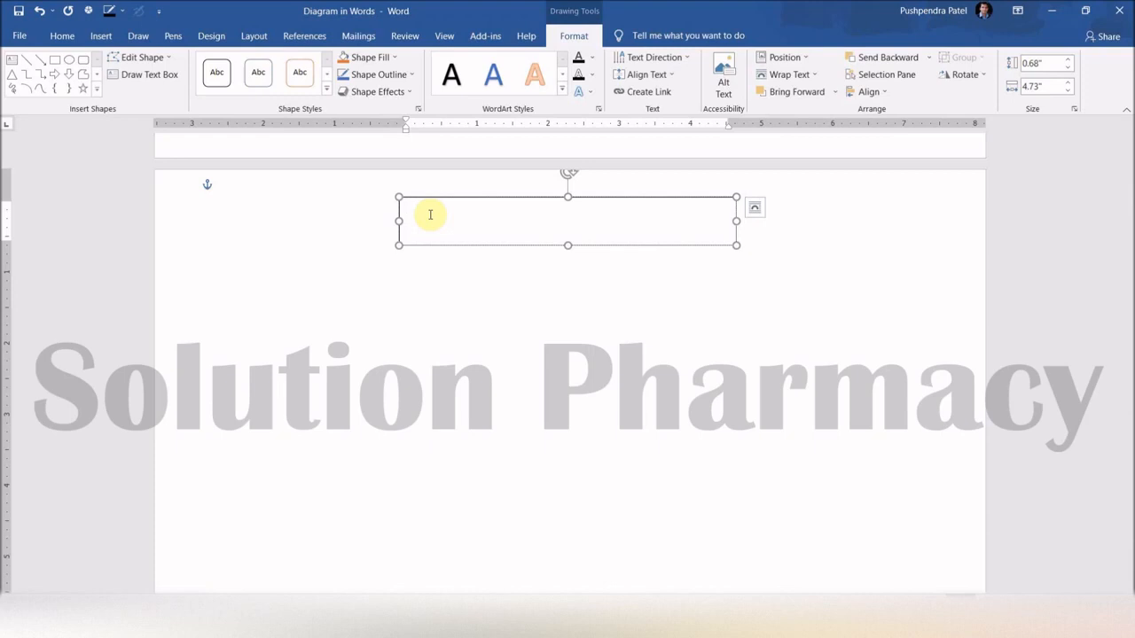
# Enter "Antimicrobial Drugs" in the text box, with "Classification According to their Mechanism of Action" on a second line.
pyautogui.write('Antimicrobial Drugs')
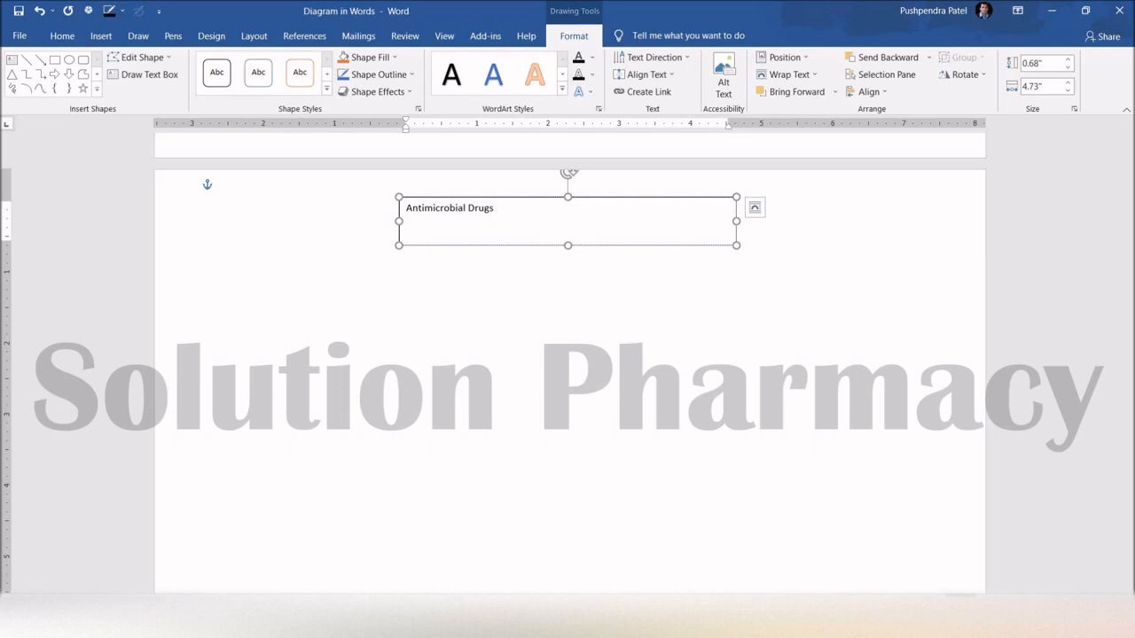
pyautogui.press('Return')
pyautogui.write('Classification a')
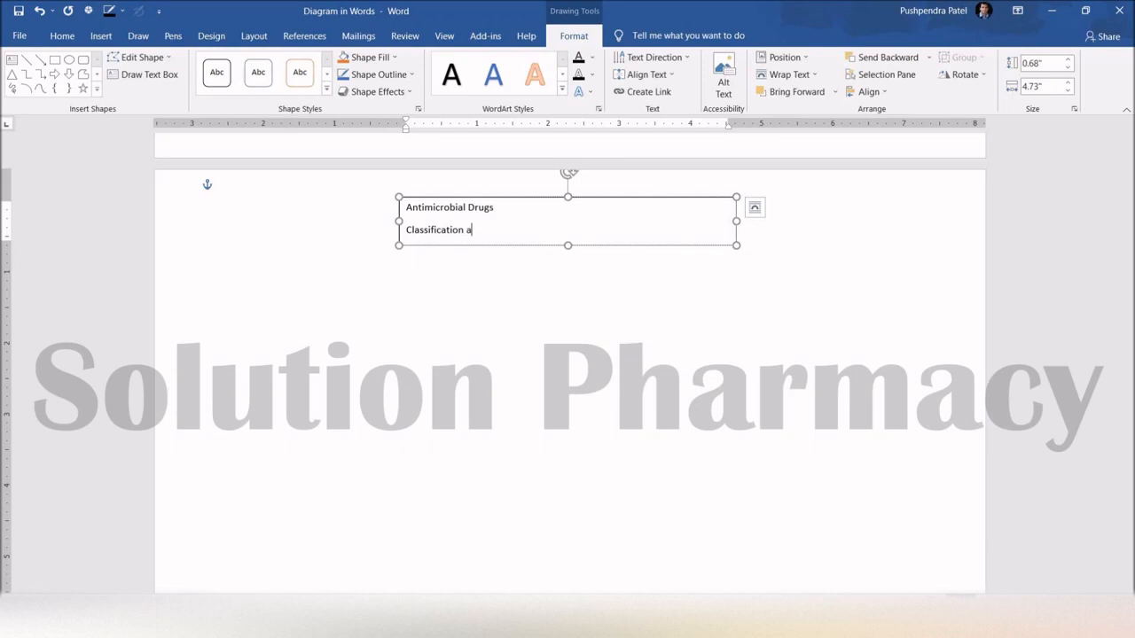
pyautogui.press('BackSpace')
pyautogui.write('According to their M')
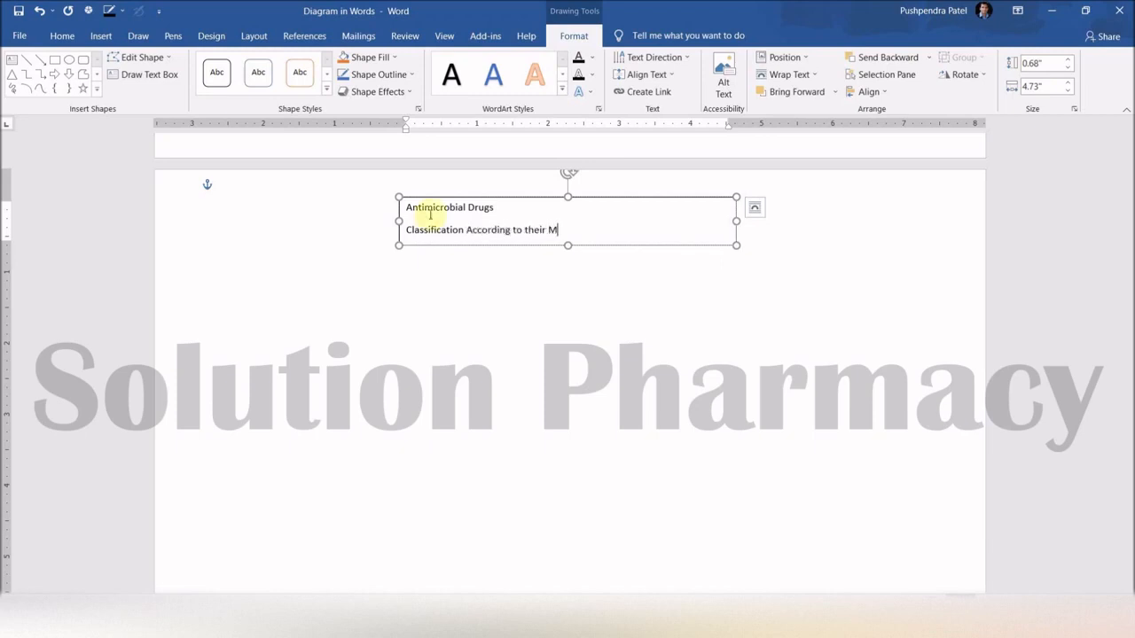
pyautogui.write('echanism of Action')
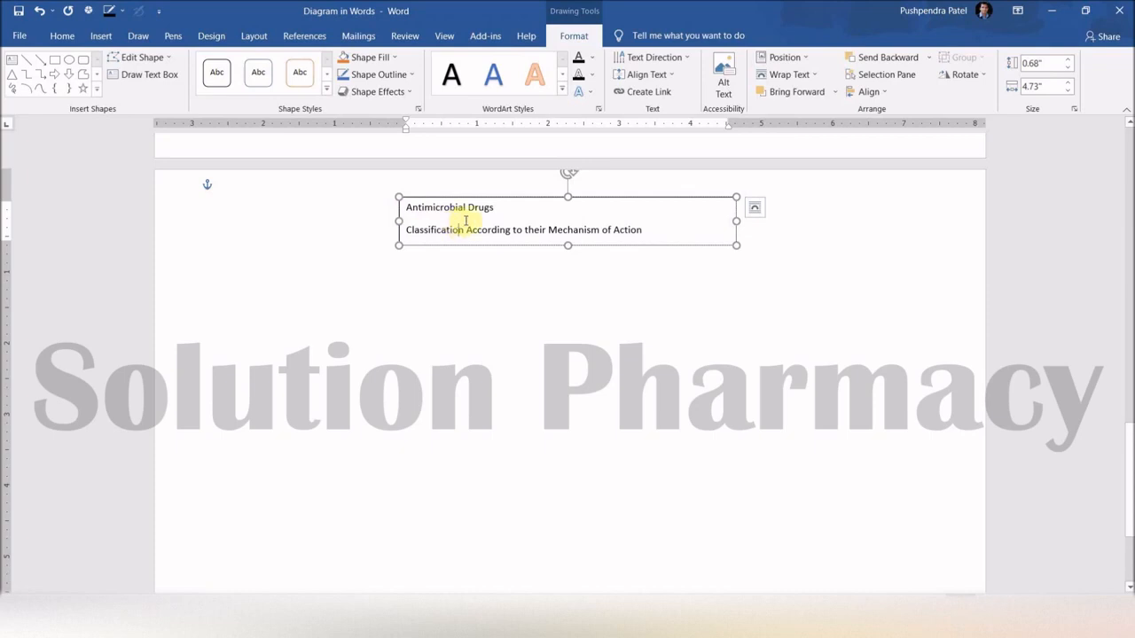
# Centre both lines of the text box and set their font to Adobe Gothic Std B.
pyautogui.moveTo(644, 228); pyautogui.dragTo(452, 205)
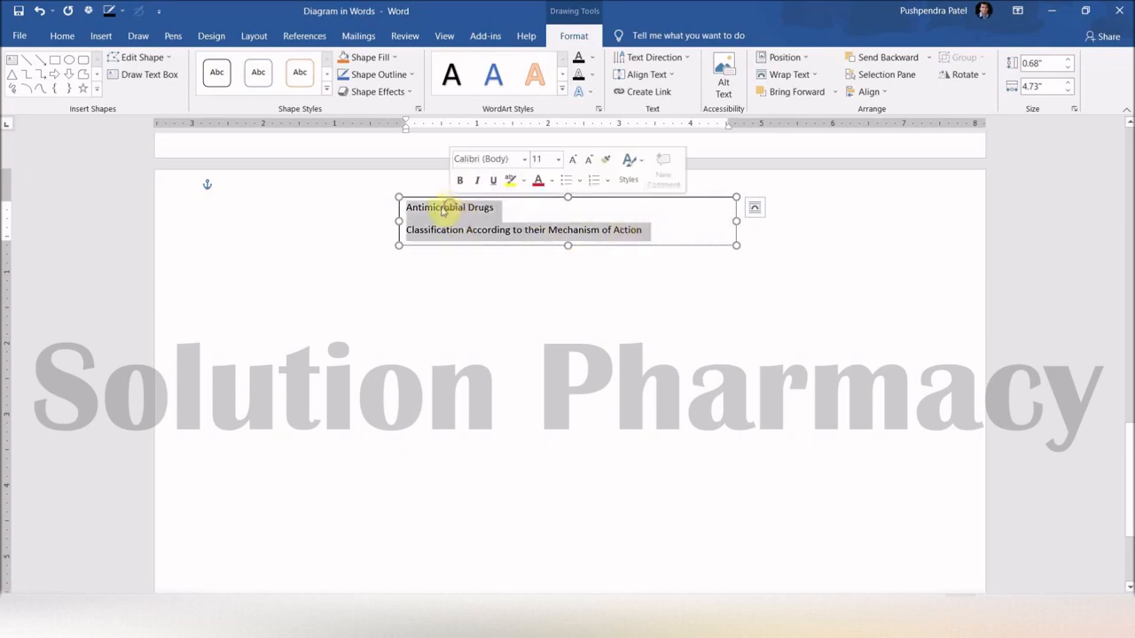
pyautogui.click(71, 39)
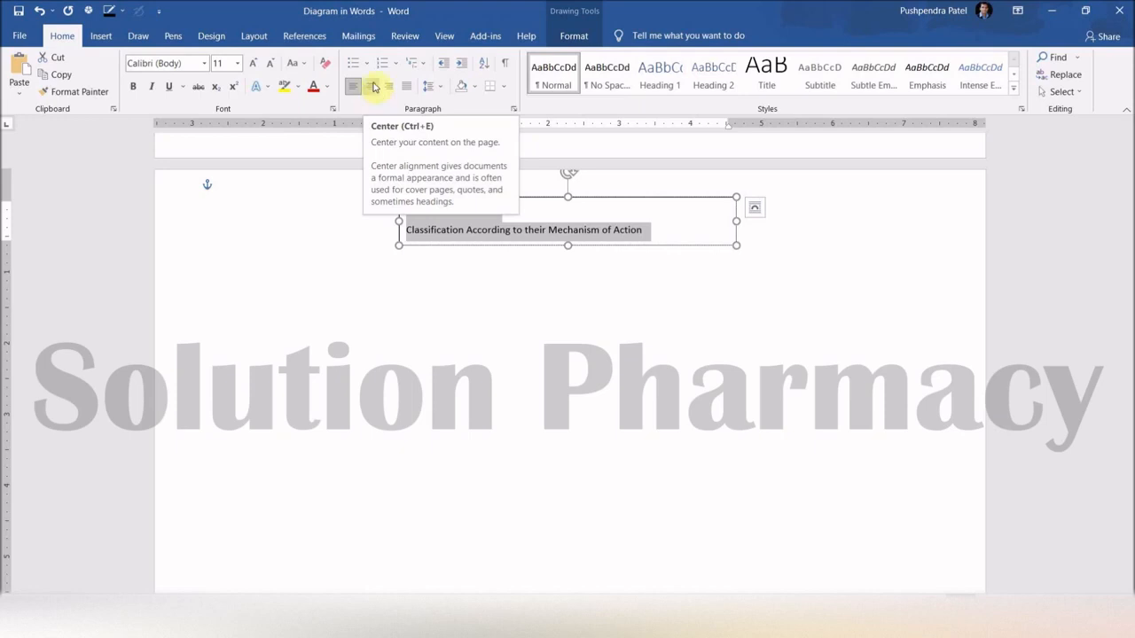
pyautogui.click(373, 93)
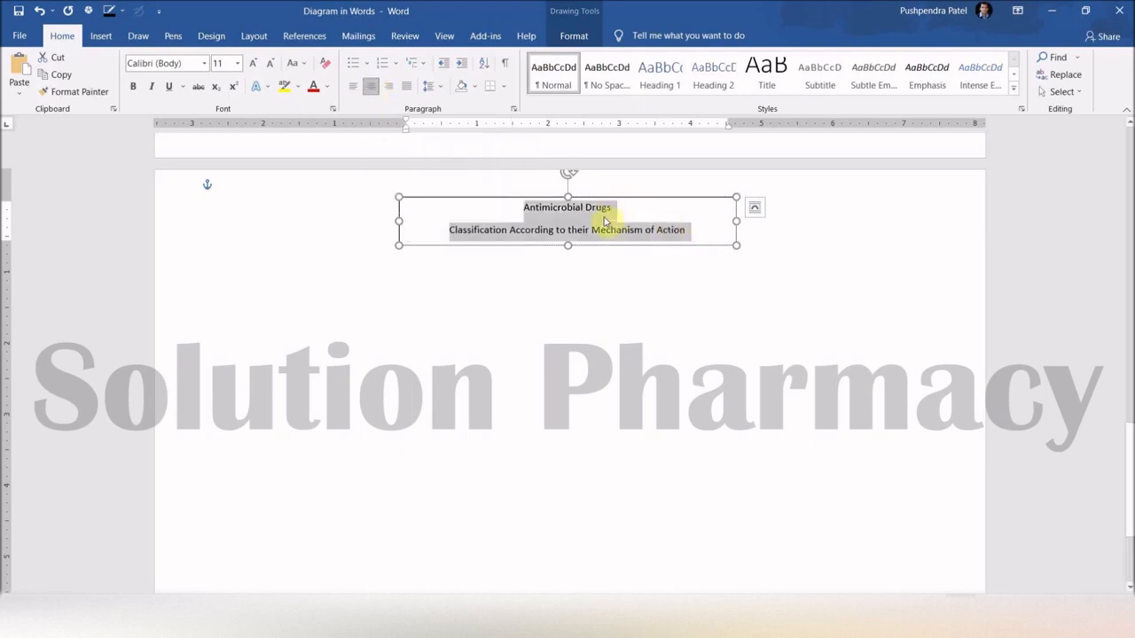
pyautogui.hotkey('ctrl', 'l')
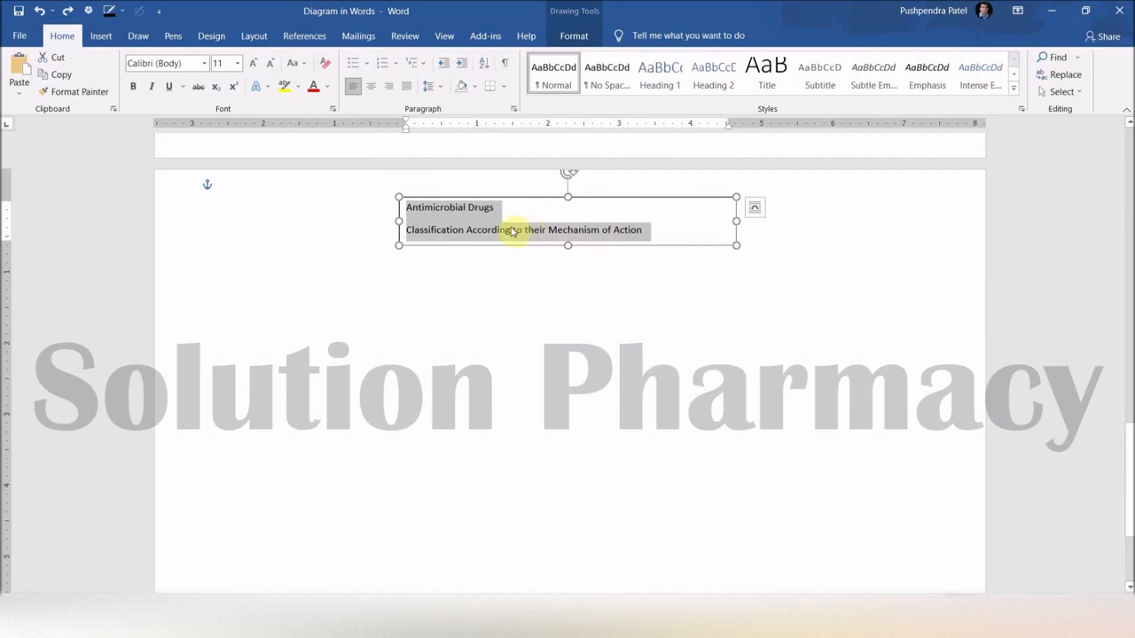
pyautogui.hotkey('ctrl', 'e')
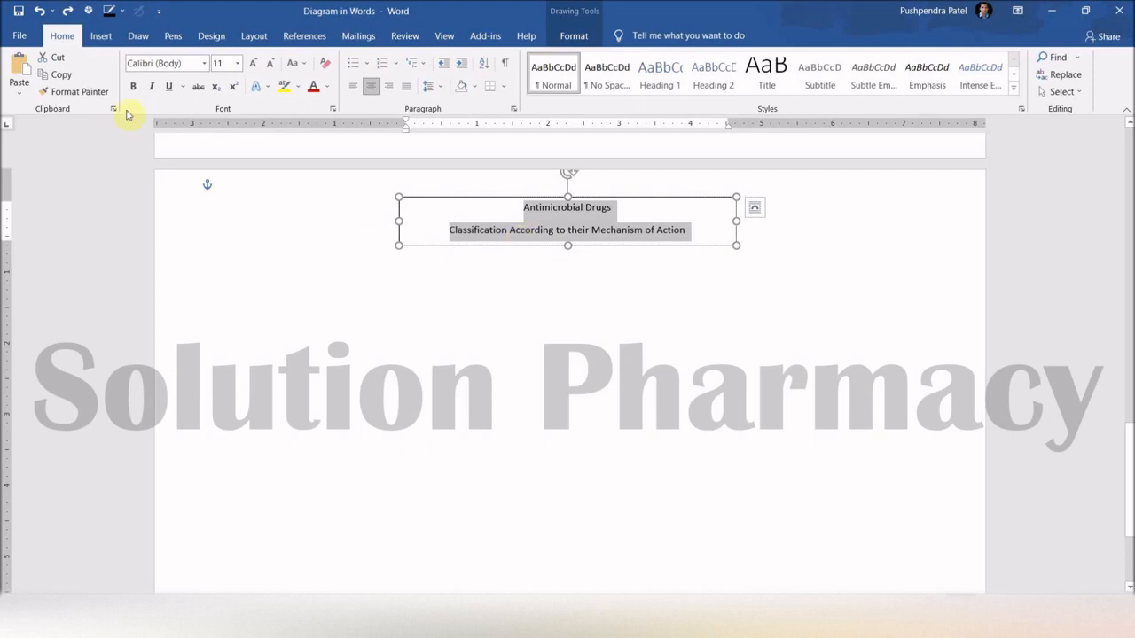
pyautogui.click(205, 64)
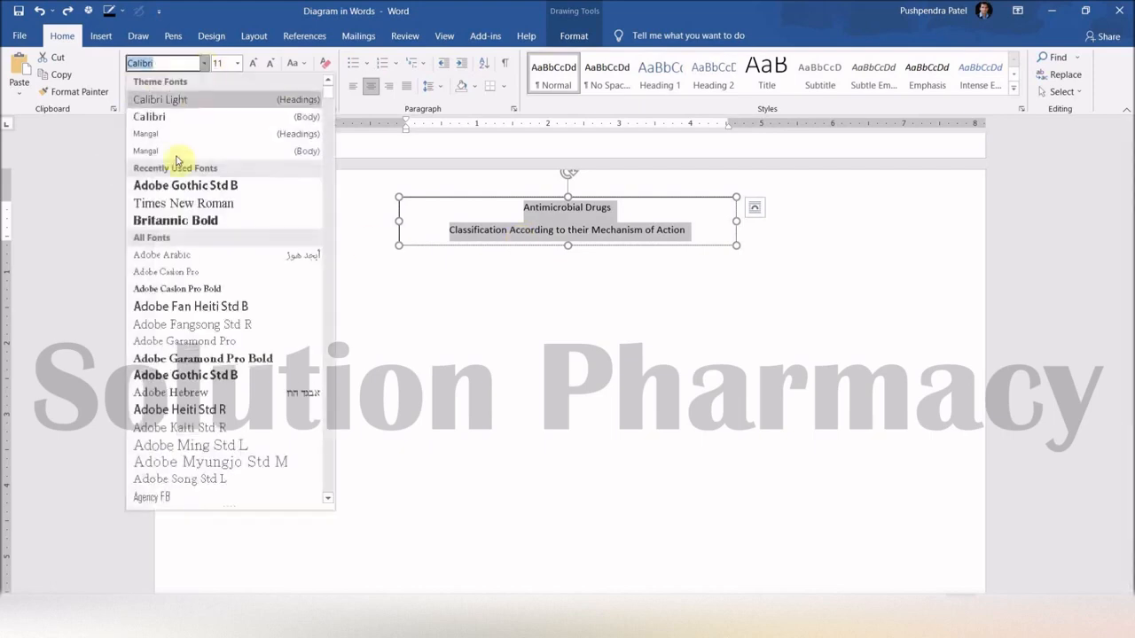
pyautogui.click(179, 186)
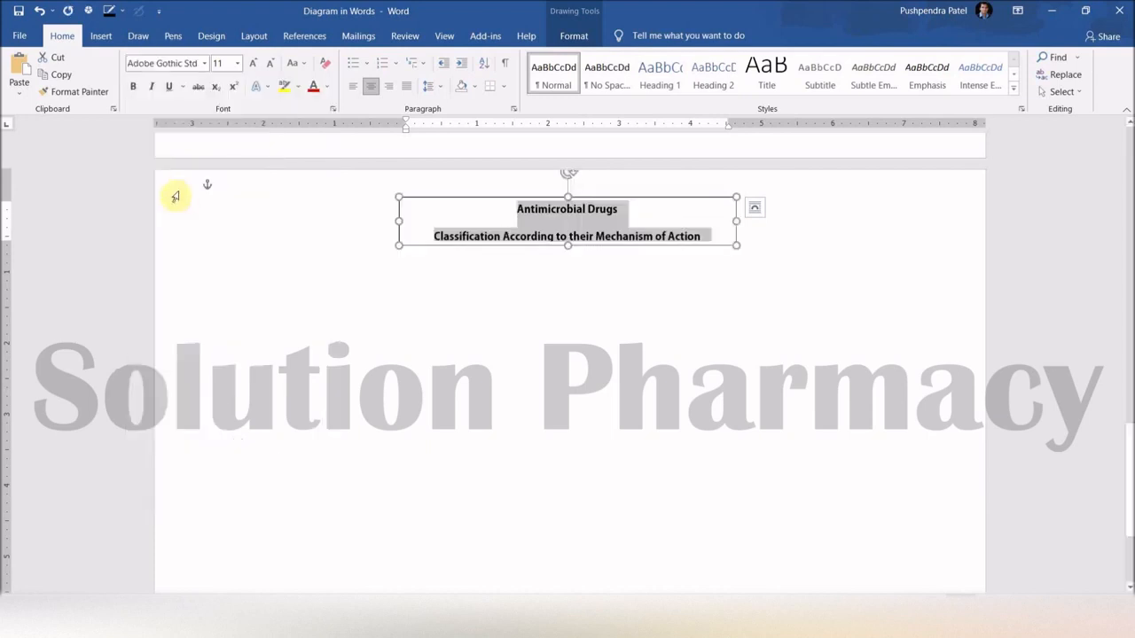
# Set the "Antimicrobial Drugs" paragraph to 0 pt spacing after and single line spacing.
pyautogui.click(626, 219)
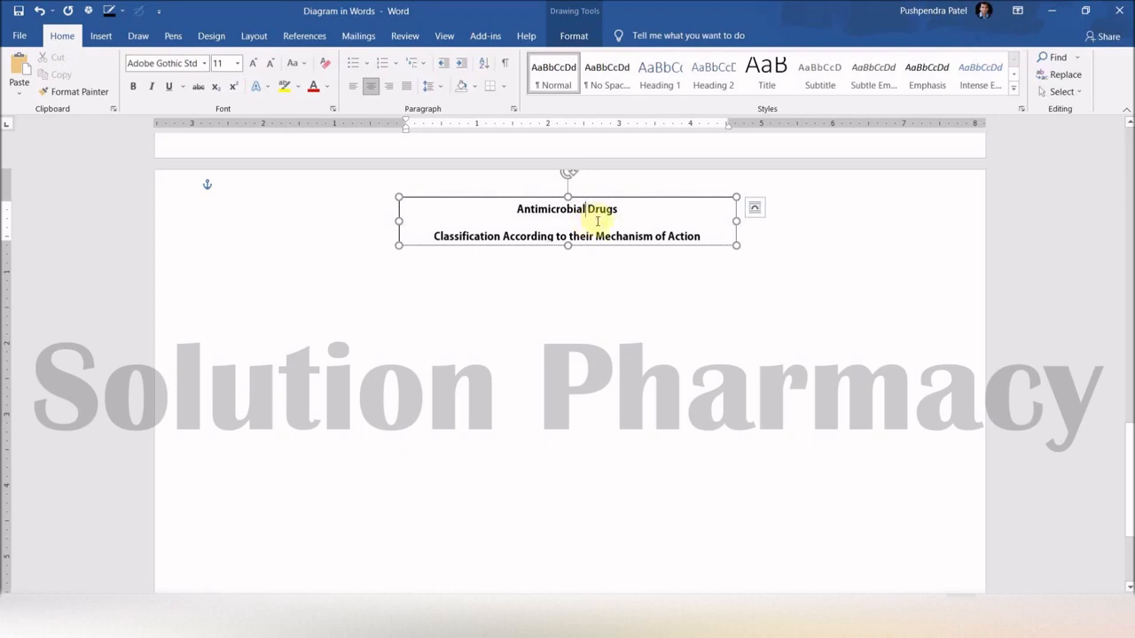
pyautogui.rightClick(634, 217)
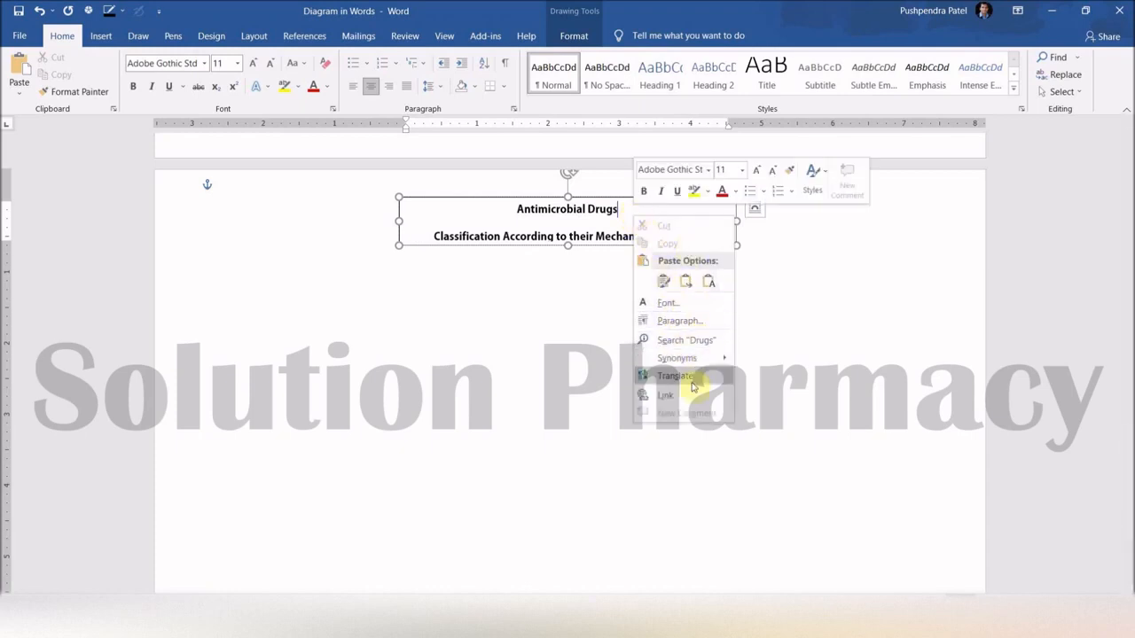
pyautogui.click(680, 321)
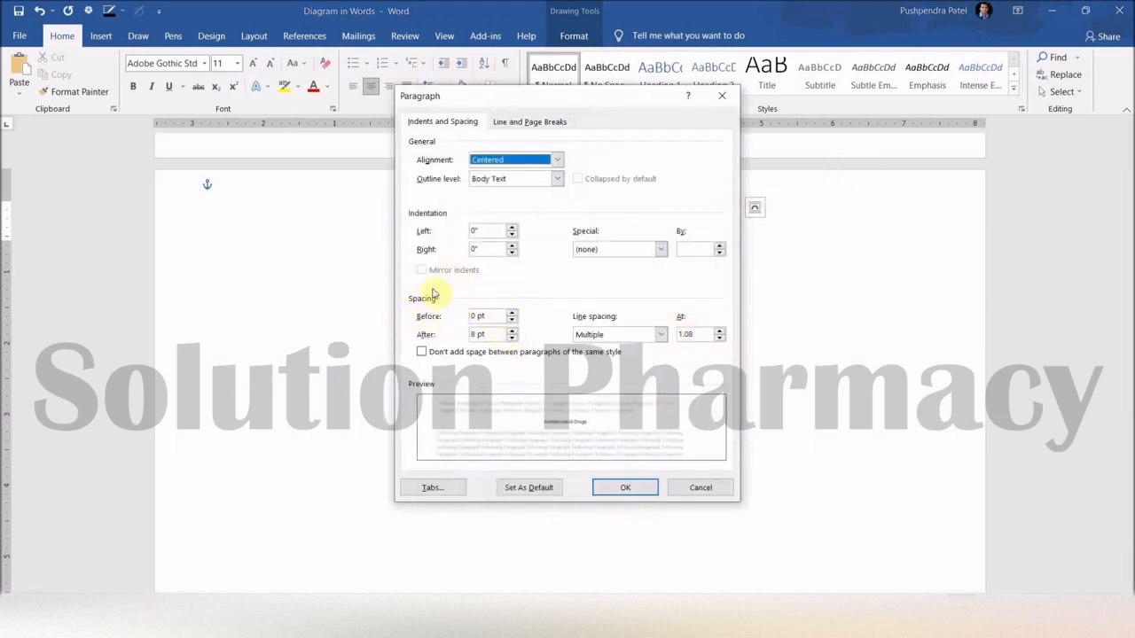
pyautogui.click(513, 338)
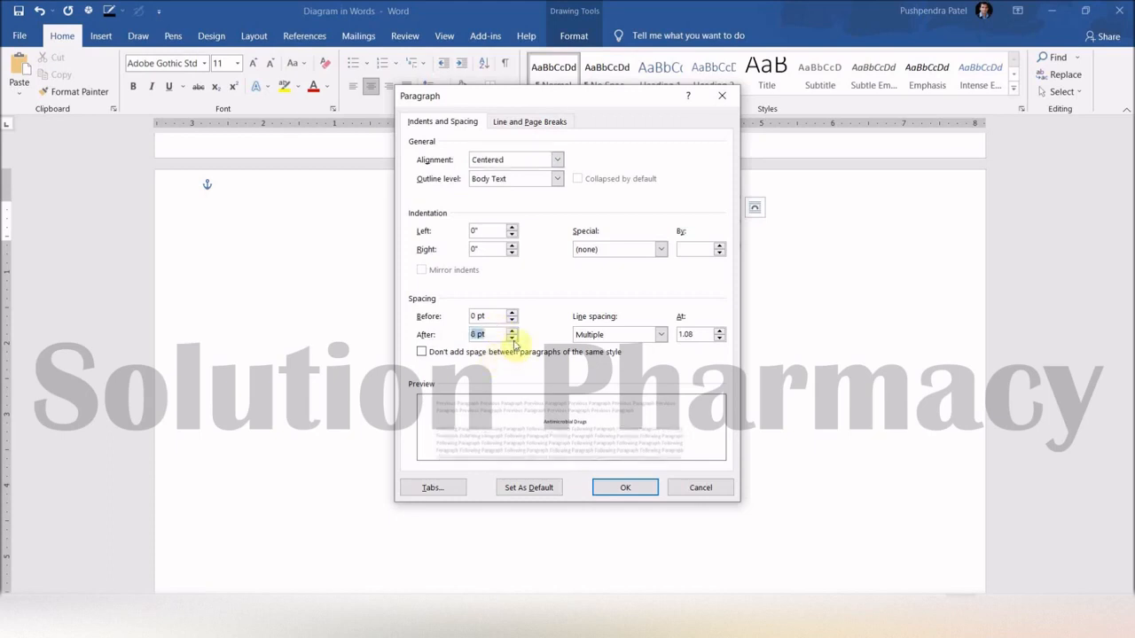
pyautogui.click(661, 335)
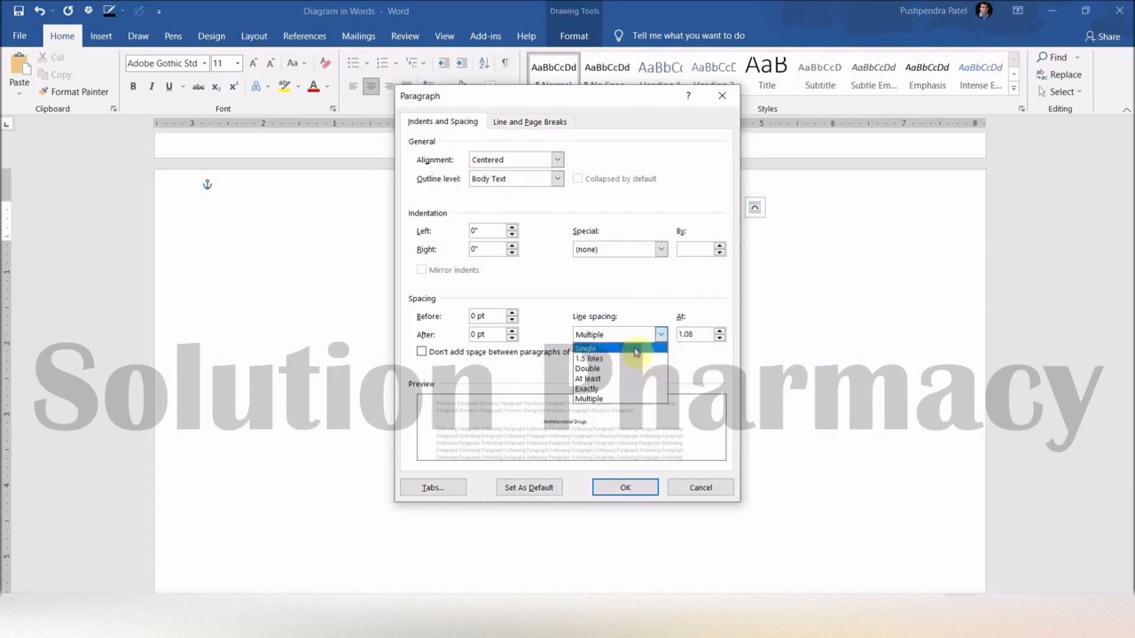
pyautogui.click(635, 350)
pyautogui.click(627, 483)
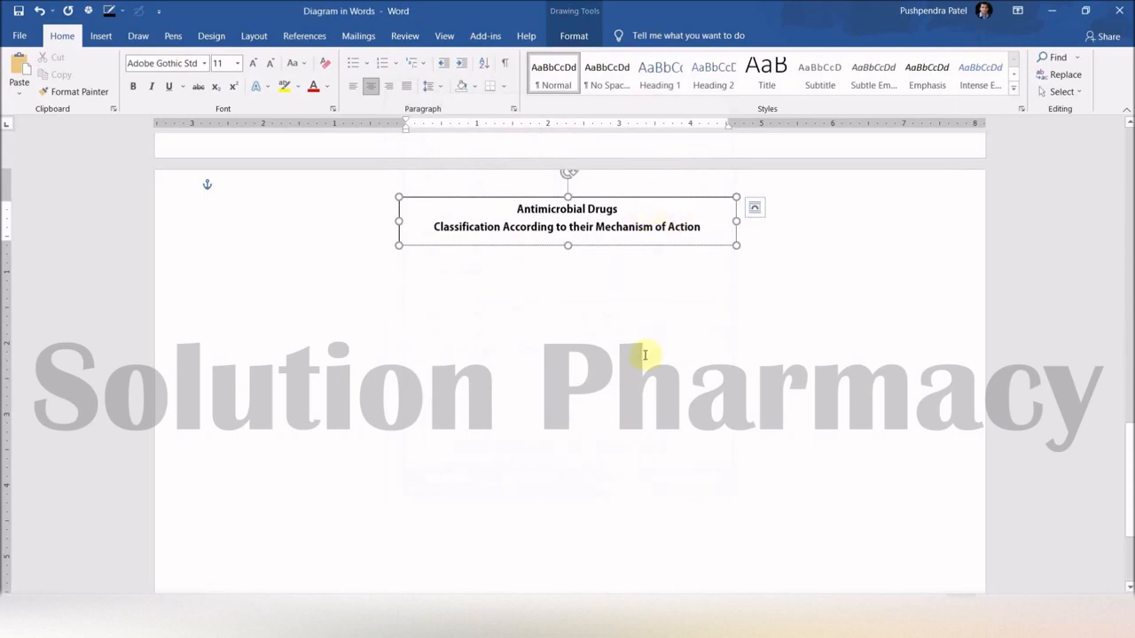
# Set the font size of the "Antimicrobial Drugs" line to 17.
pyautogui.moveTo(644, 208); pyautogui.dragTo(511, 213)
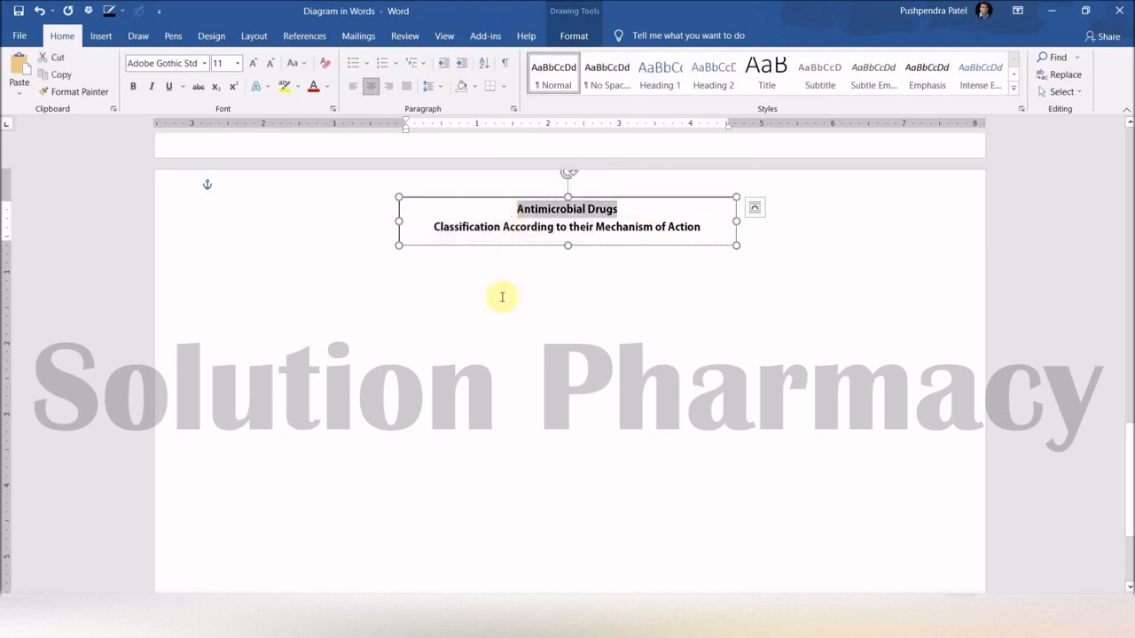
pyautogui.click(237, 63)
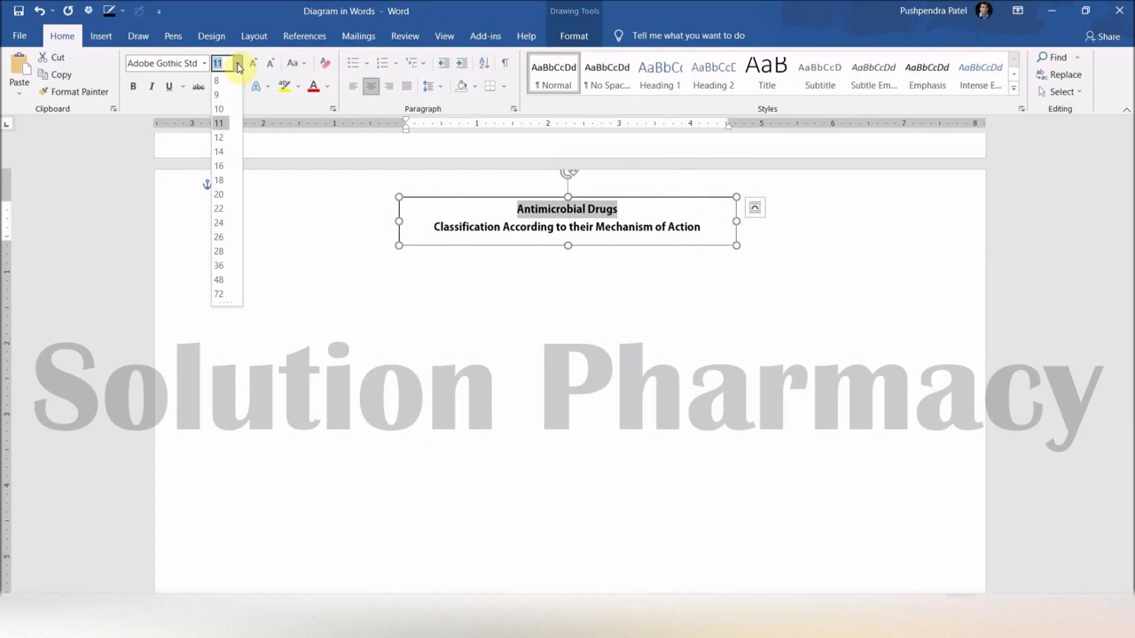
pyautogui.click(255, 64)
pyautogui.click(255, 64)
pyautogui.click(255, 64)
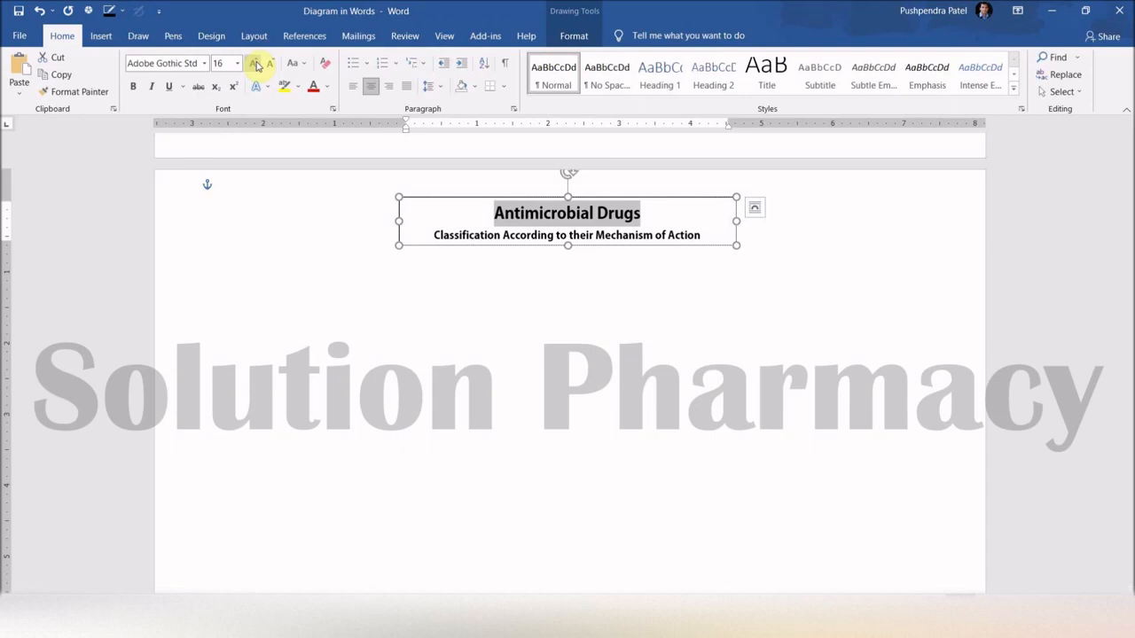
pyautogui.click(255, 65)
pyautogui.hotkey('ctrl', '[')
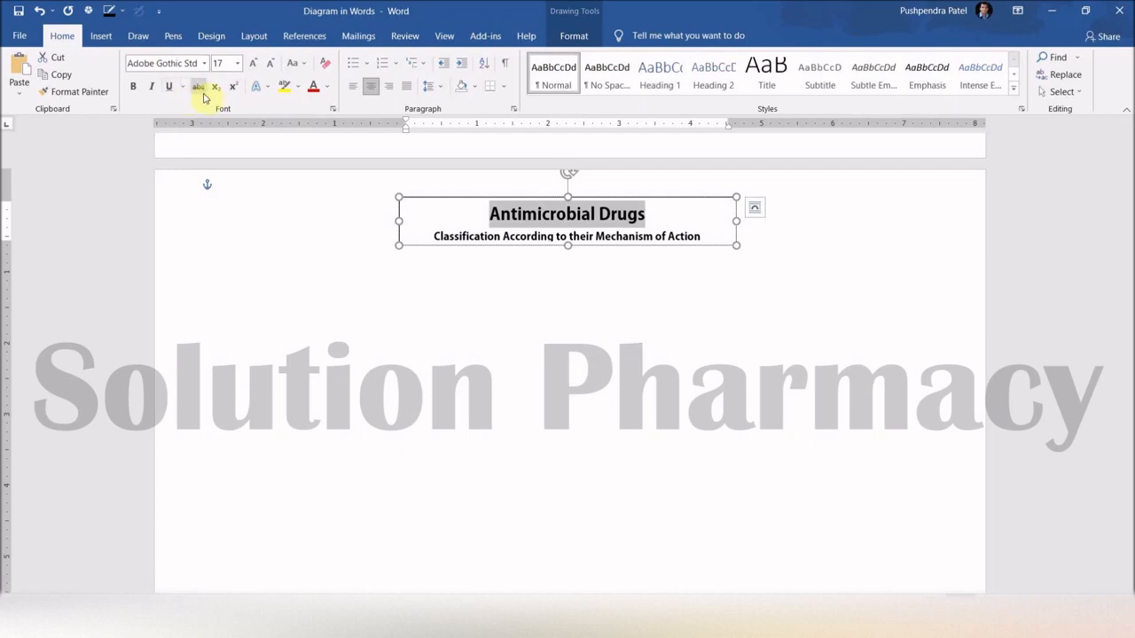
# Colour the "Antimicrobial Drugs" line red and deselect the text box.
pyautogui.click(327, 86)
pyautogui.click(323, 219)
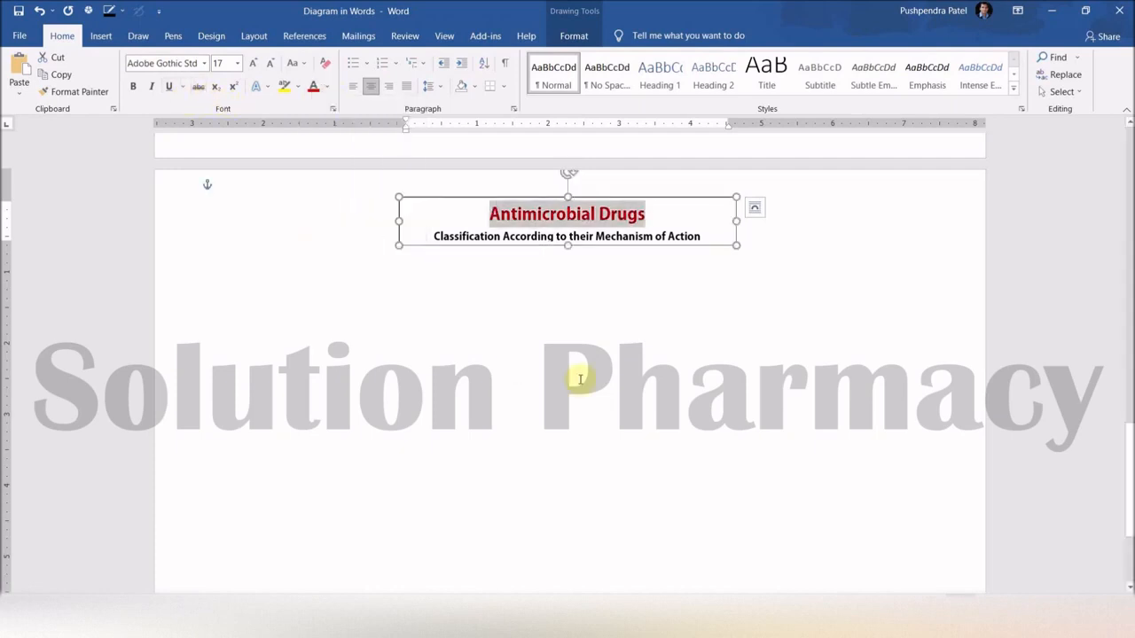
pyautogui.click(577, 375)
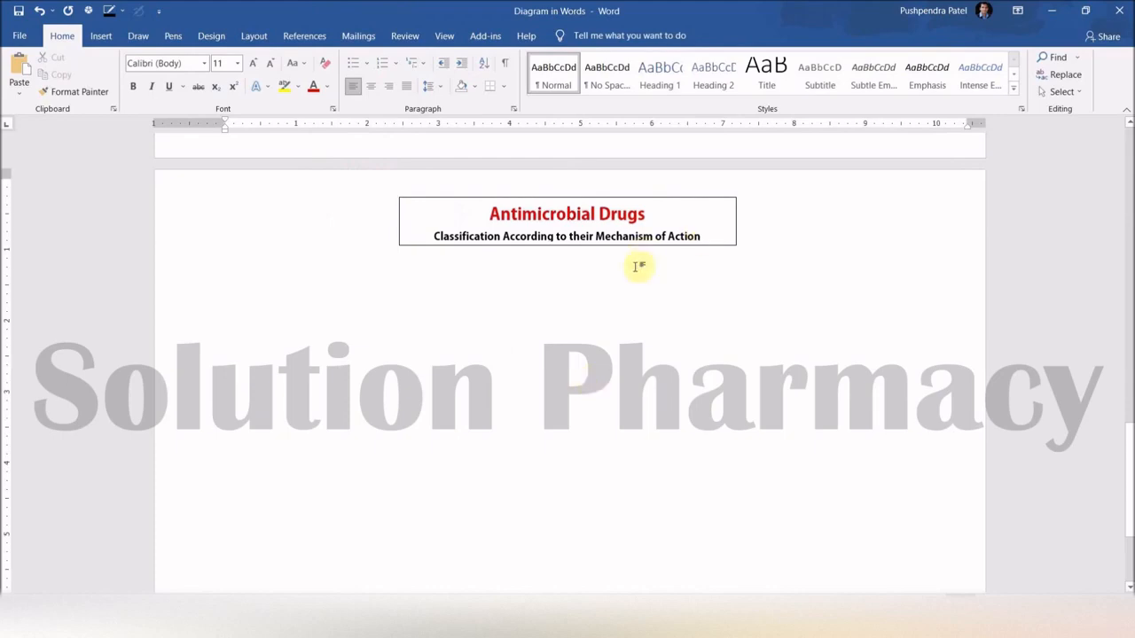
# Draw a right brace shape about 2.23" high and 0.88" wide on the page below the title box.
pyautogui.scroll(15, 623, 289)
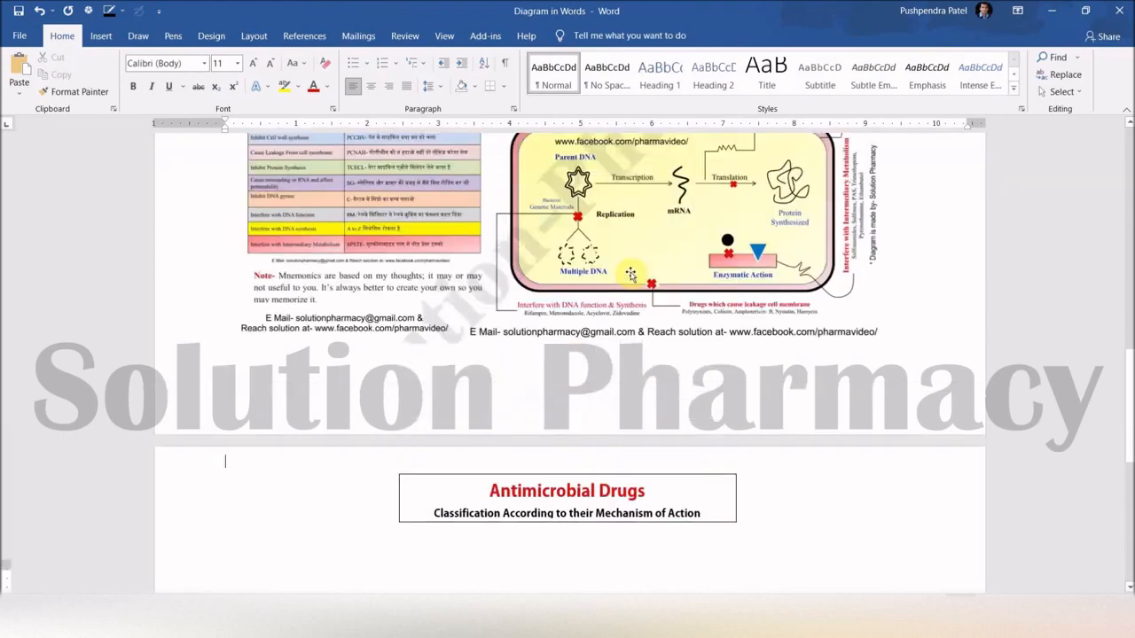
pyautogui.scroll(-1, 632, 270)
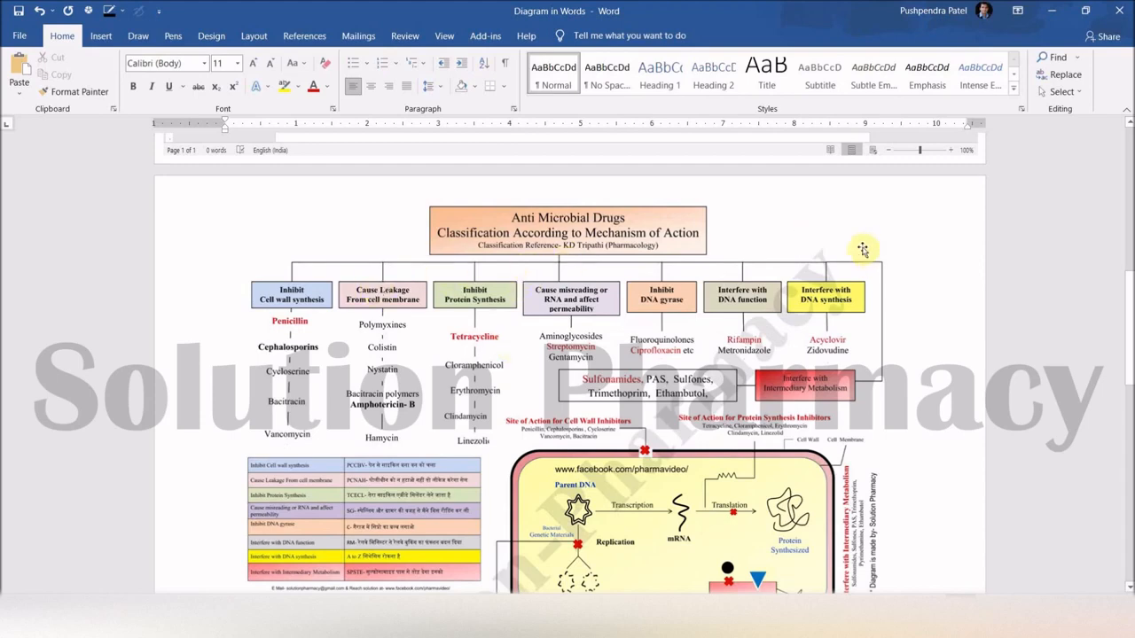
pyautogui.scroll(-15, 611, 324)
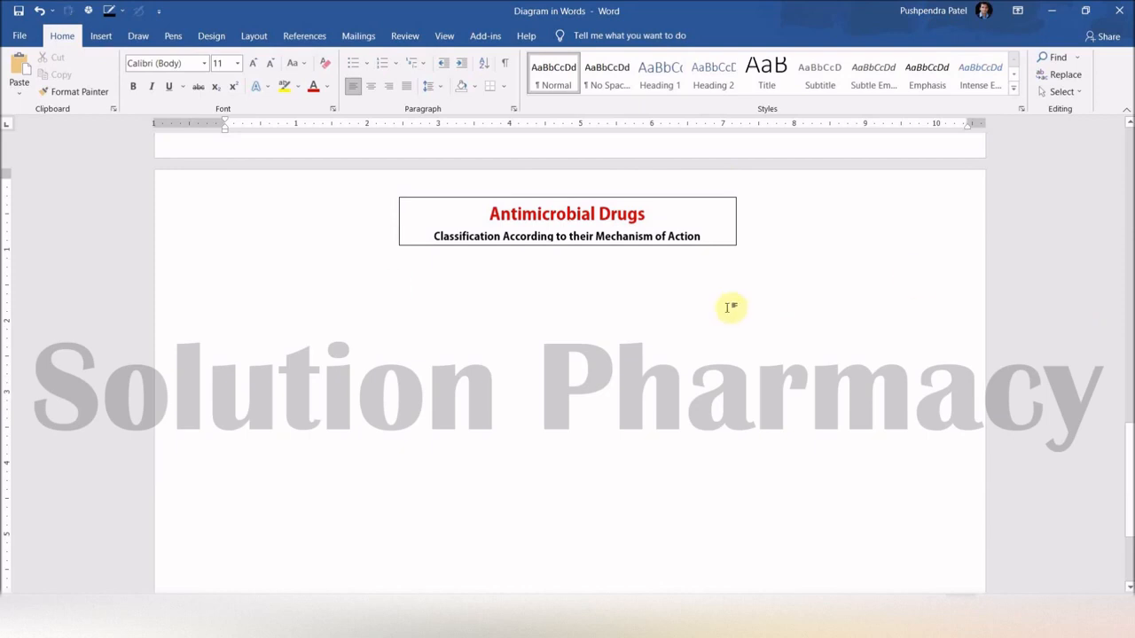
pyautogui.click(102, 37)
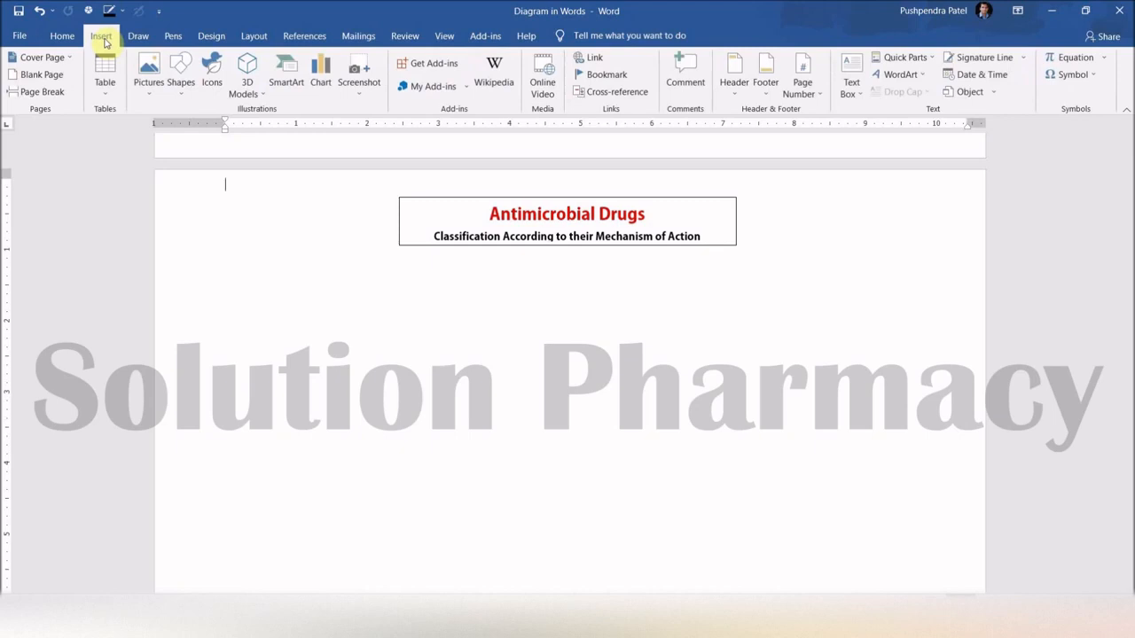
pyautogui.click(184, 88)
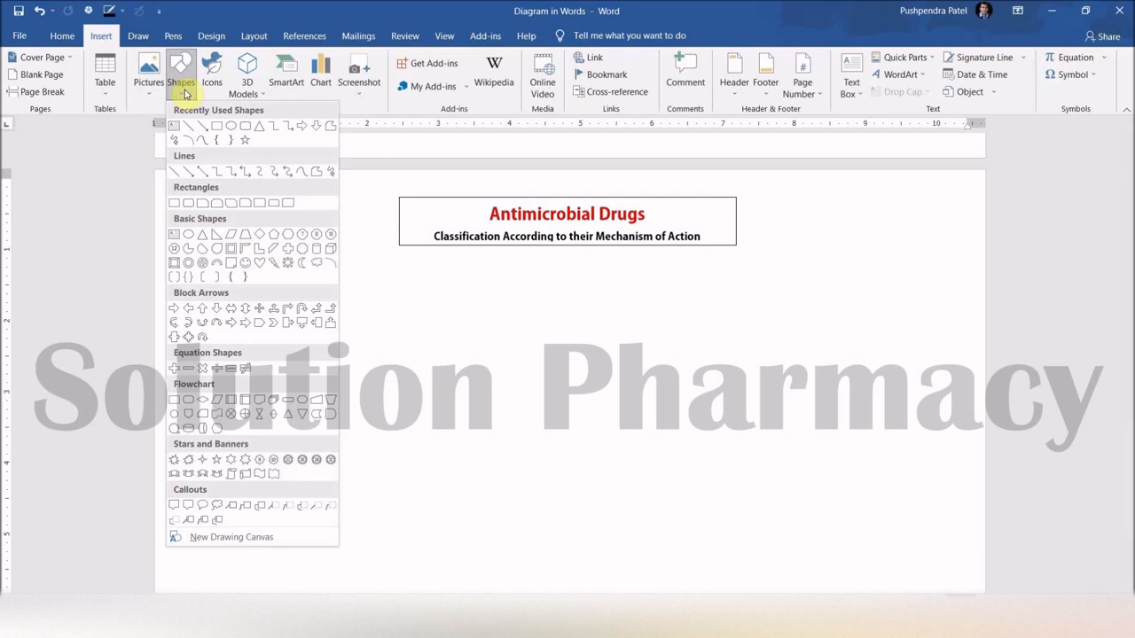
pyautogui.click(248, 281)
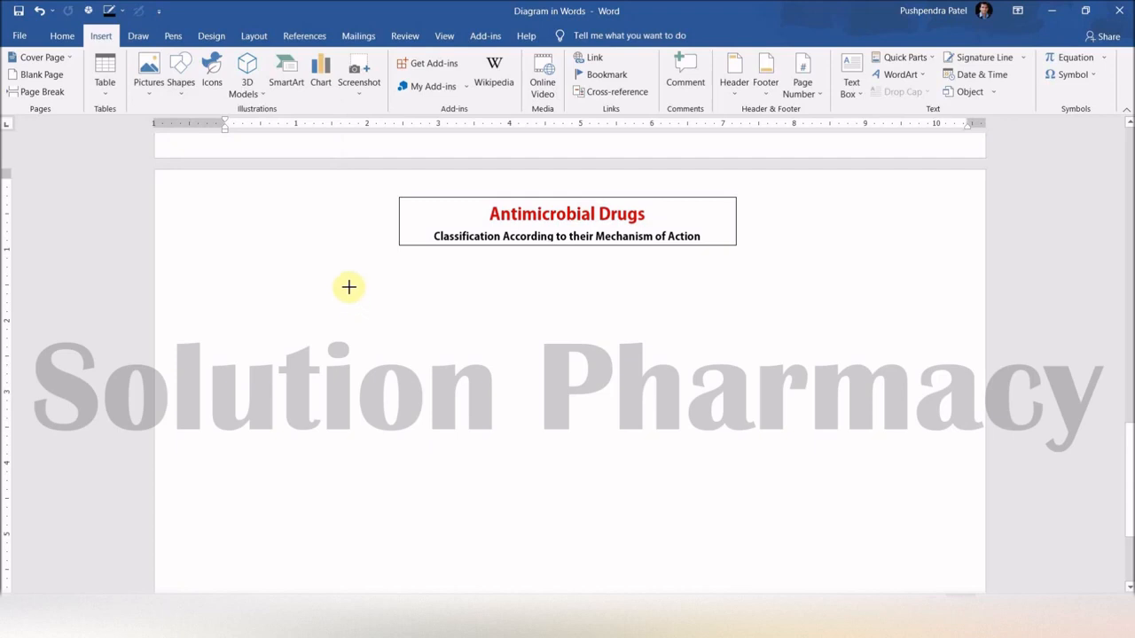
pyautogui.moveTo(349, 286); pyautogui.dragTo(412, 446)
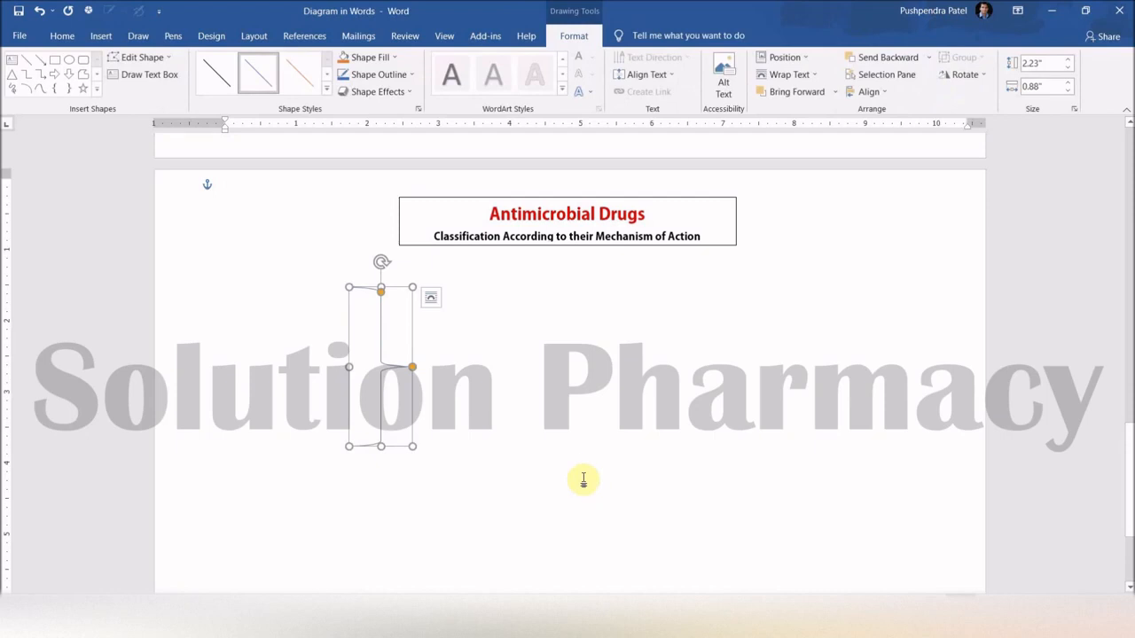
# Reshape the brace's curved corners into square corners so that it forms a straight-lined bracket with a centre stem.
pyautogui.click(552, 427)
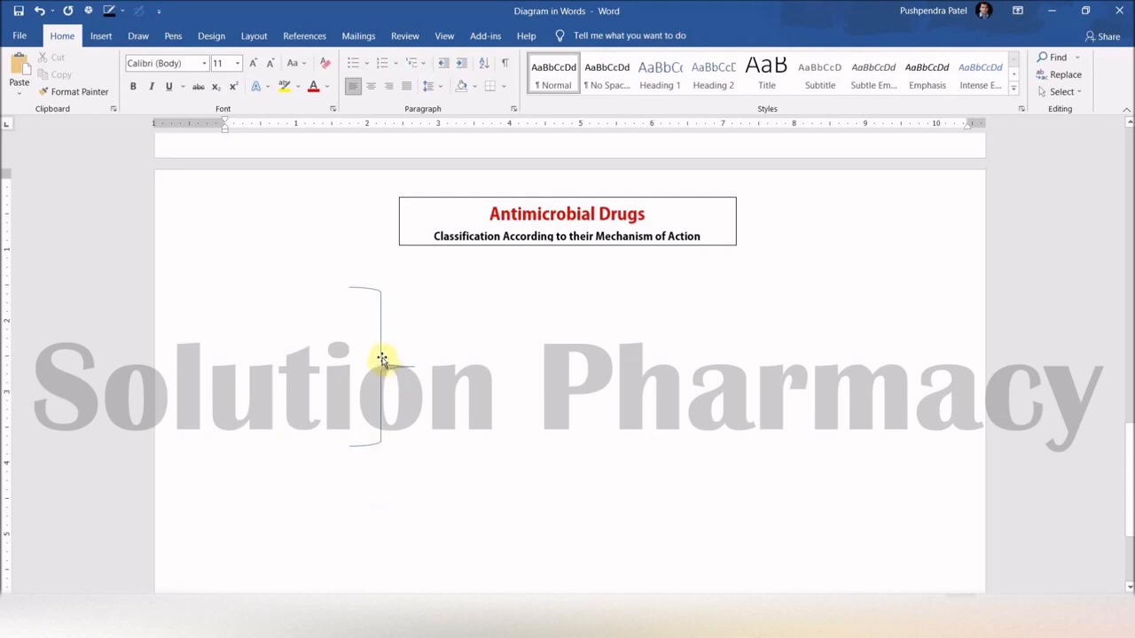
pyautogui.click(381, 359)
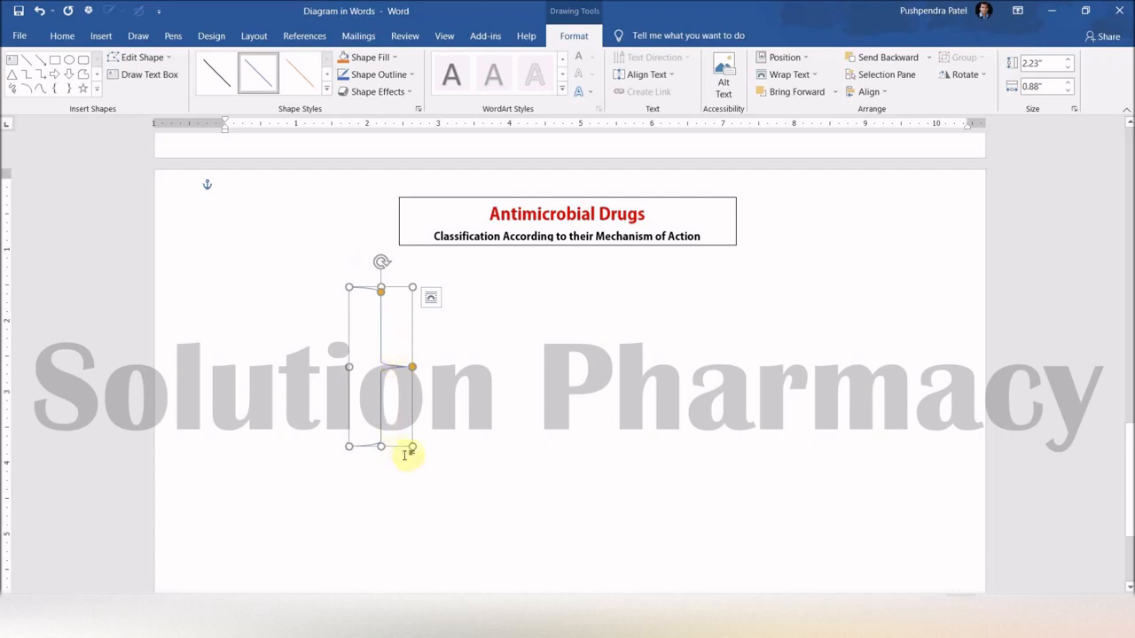
pyautogui.click(502, 398)
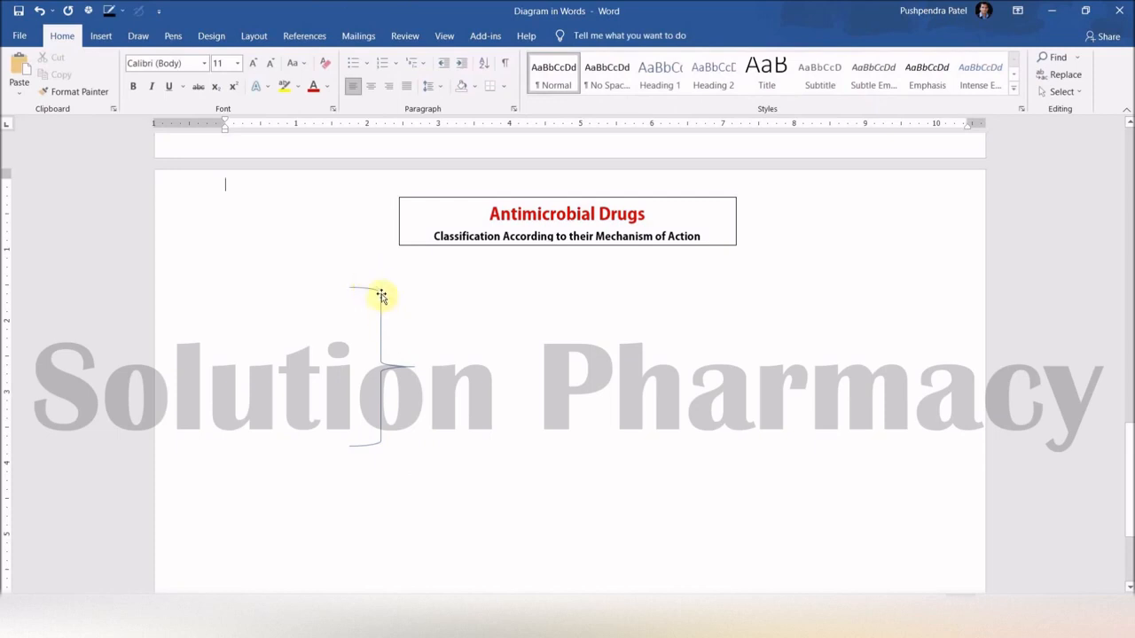
pyautogui.click(382, 310)
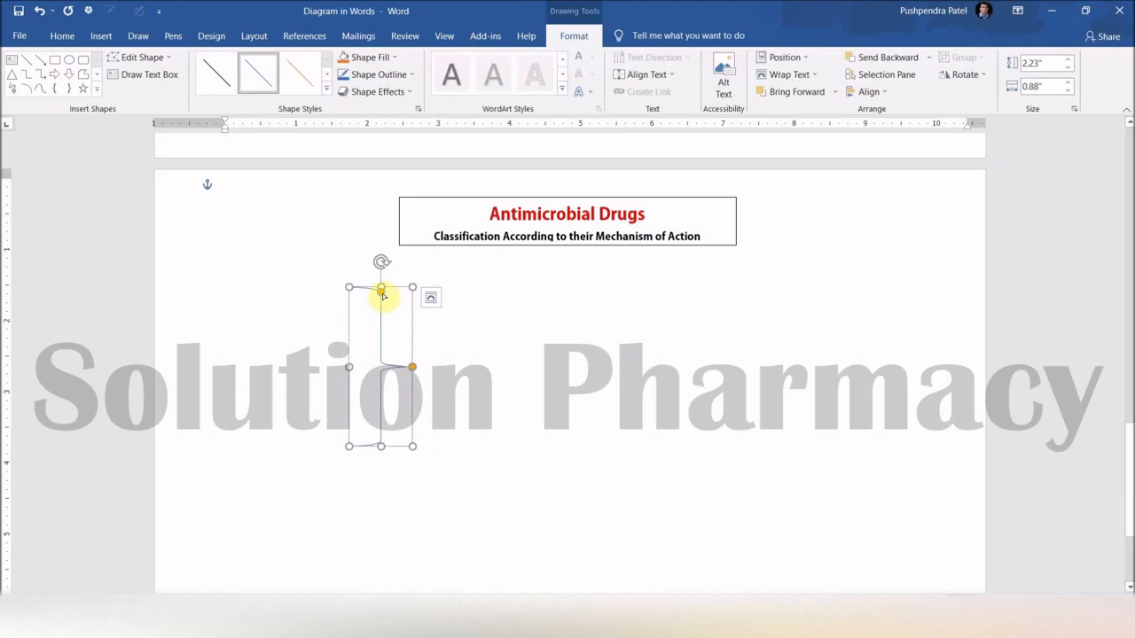
pyautogui.moveTo(381, 287); pyautogui.dragTo(373, 376)
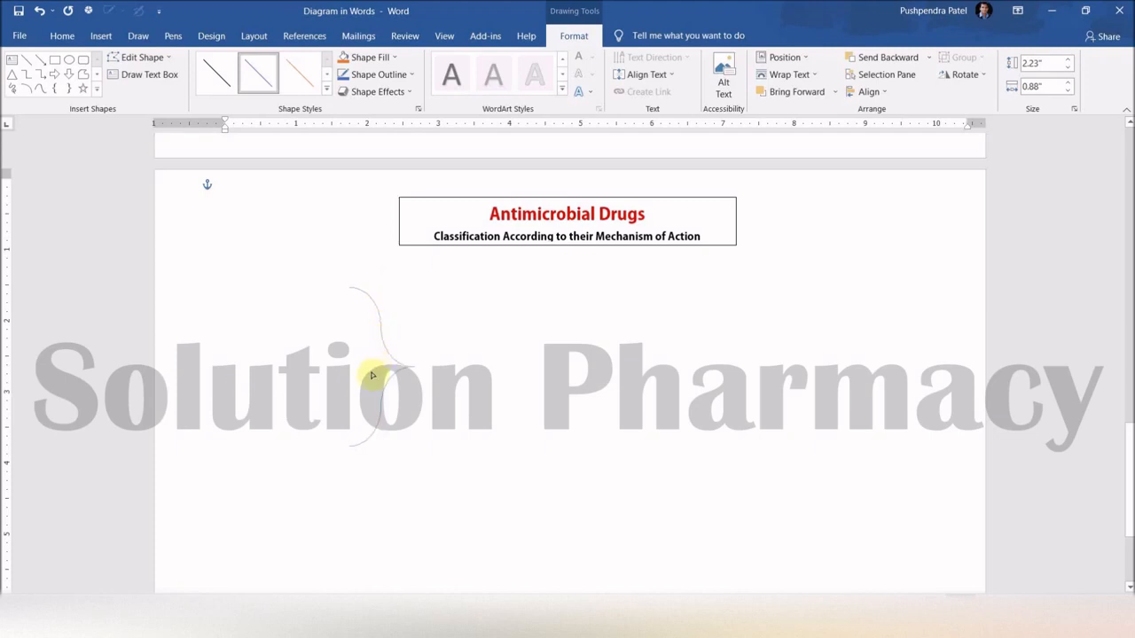
pyautogui.moveTo(372, 354); pyautogui.dragTo(381, 278)
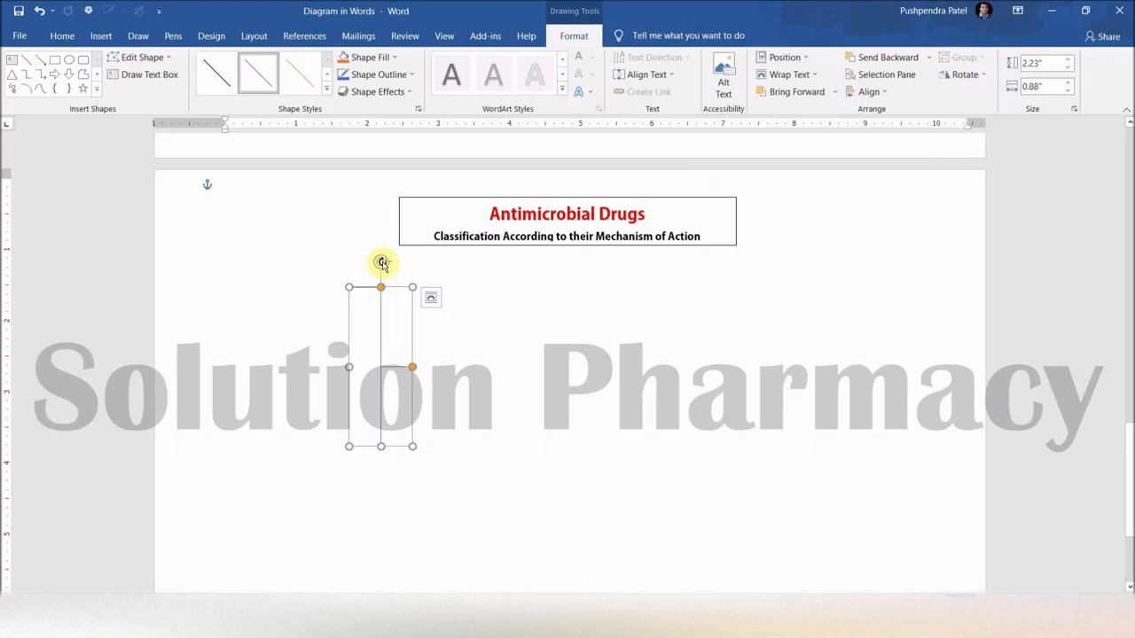
# Rotate the bracket so its stem points upward and place it directly below the title box.
pyautogui.moveTo(381, 261); pyautogui.dragTo(319, 365)
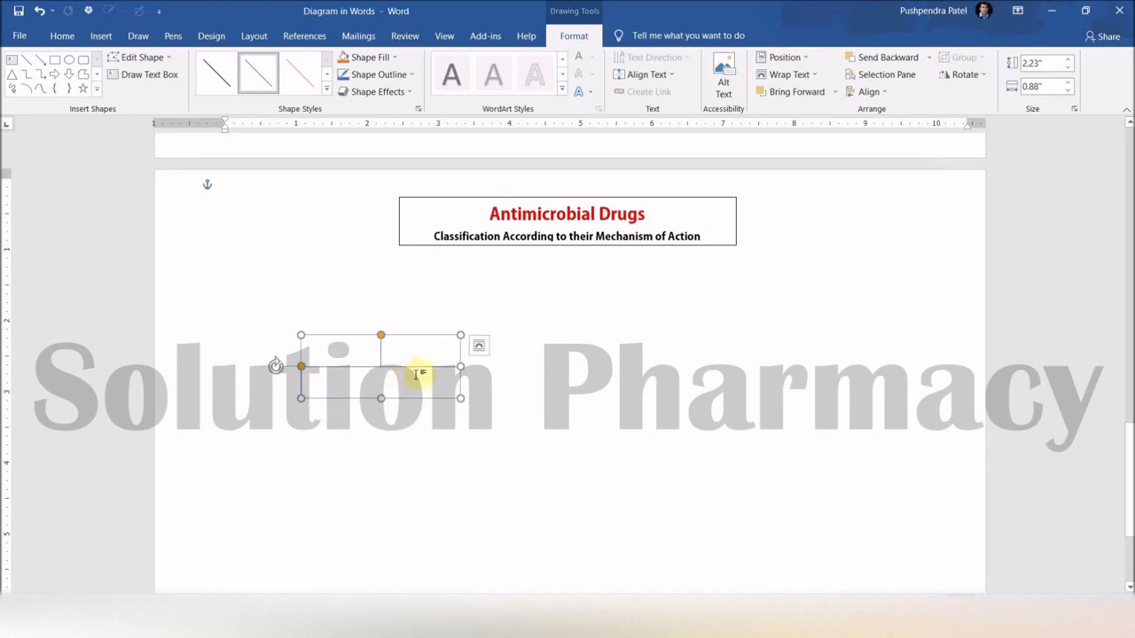
pyautogui.moveTo(411, 368); pyautogui.dragTo(588, 276)
pyautogui.click(579, 482)
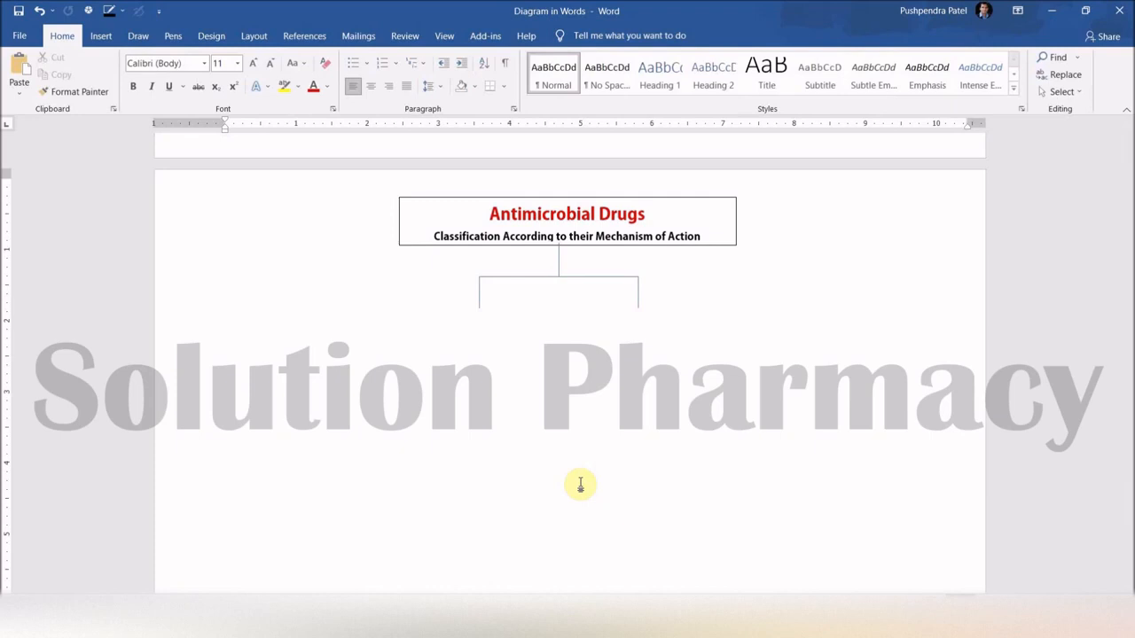
# Stretch the bracket to about 10.3" across the page and position its stem under the middle of the title box.
pyautogui.click(595, 280)
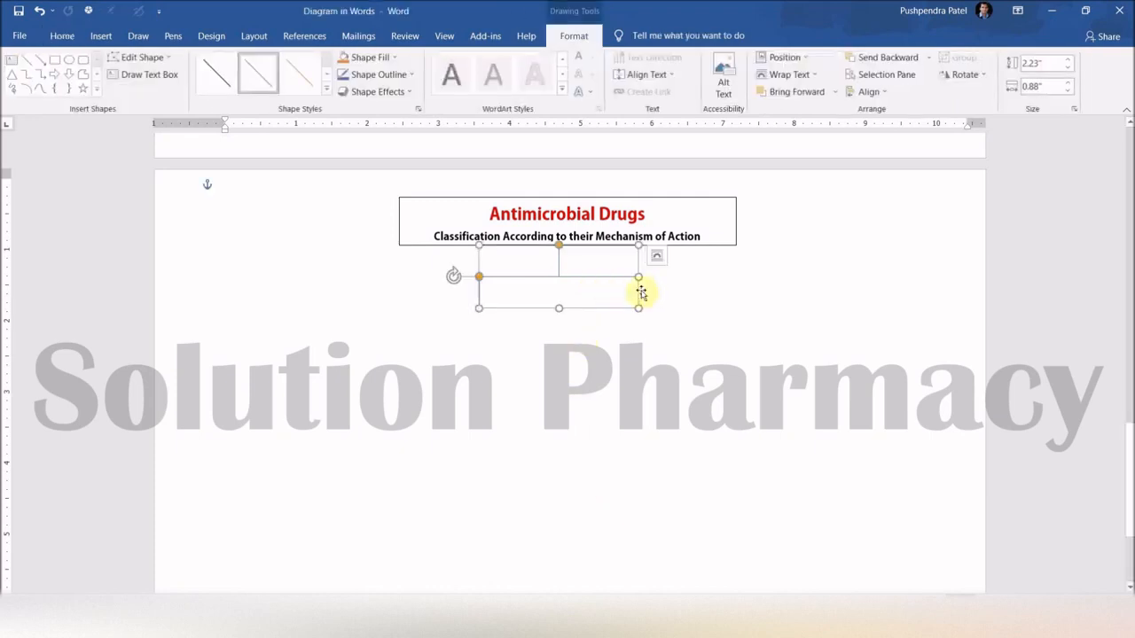
pyautogui.click(641, 380)
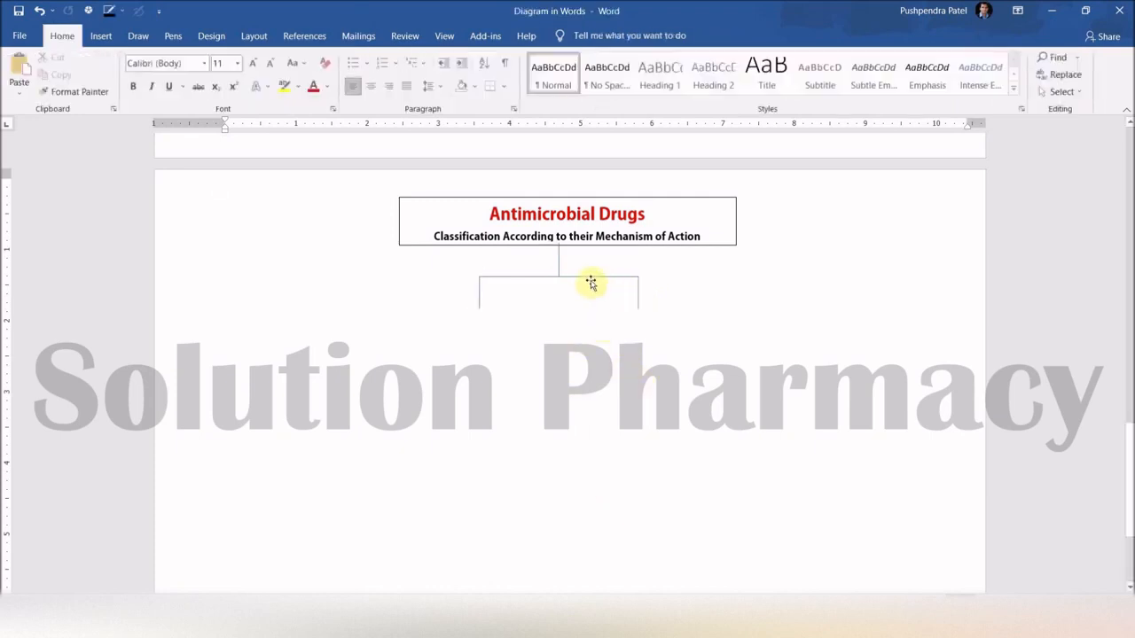
pyautogui.click(592, 280)
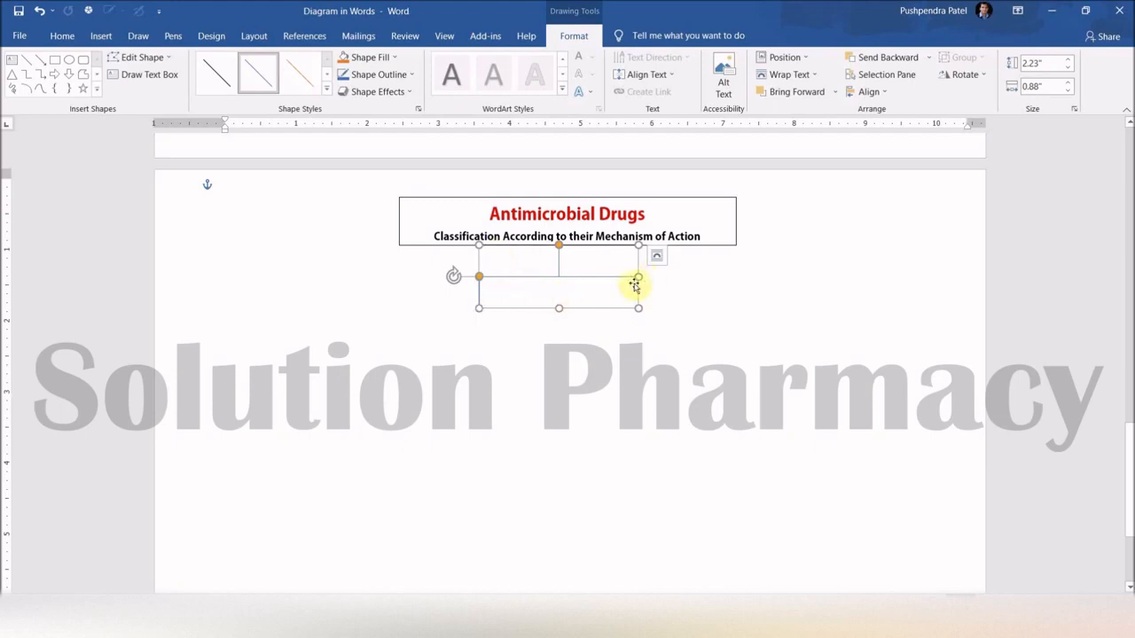
pyautogui.moveTo(639, 276); pyautogui.dragTo(967, 254)
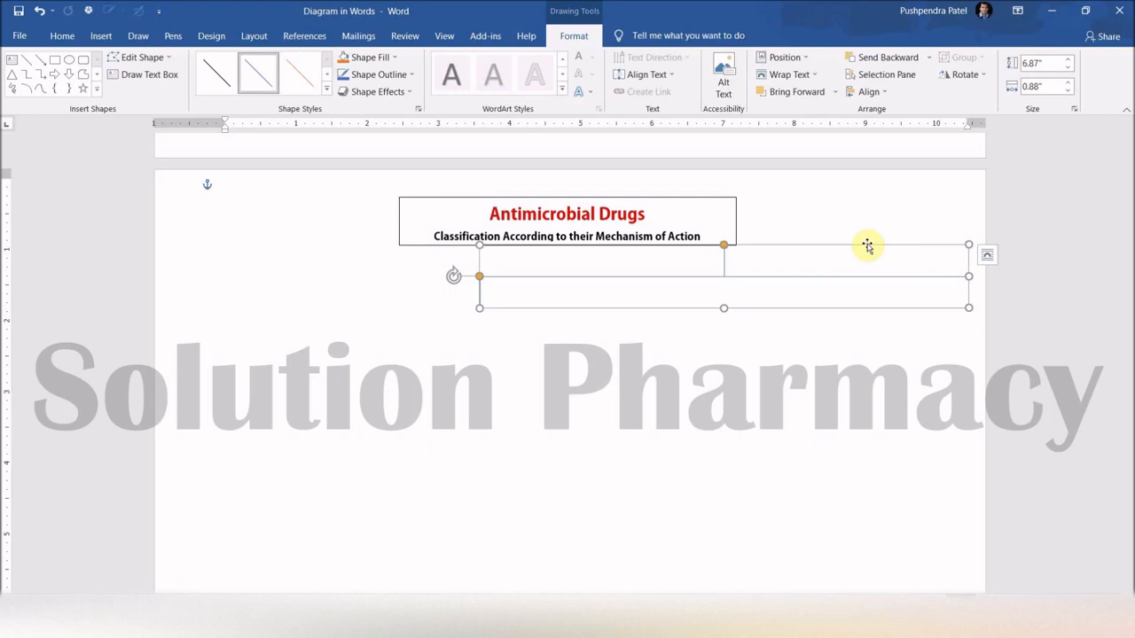
pyautogui.moveTo(867, 245); pyautogui.dragTo(598, 246)
pyautogui.moveTo(702, 277); pyautogui.dragTo(945, 274)
pyautogui.click(853, 409)
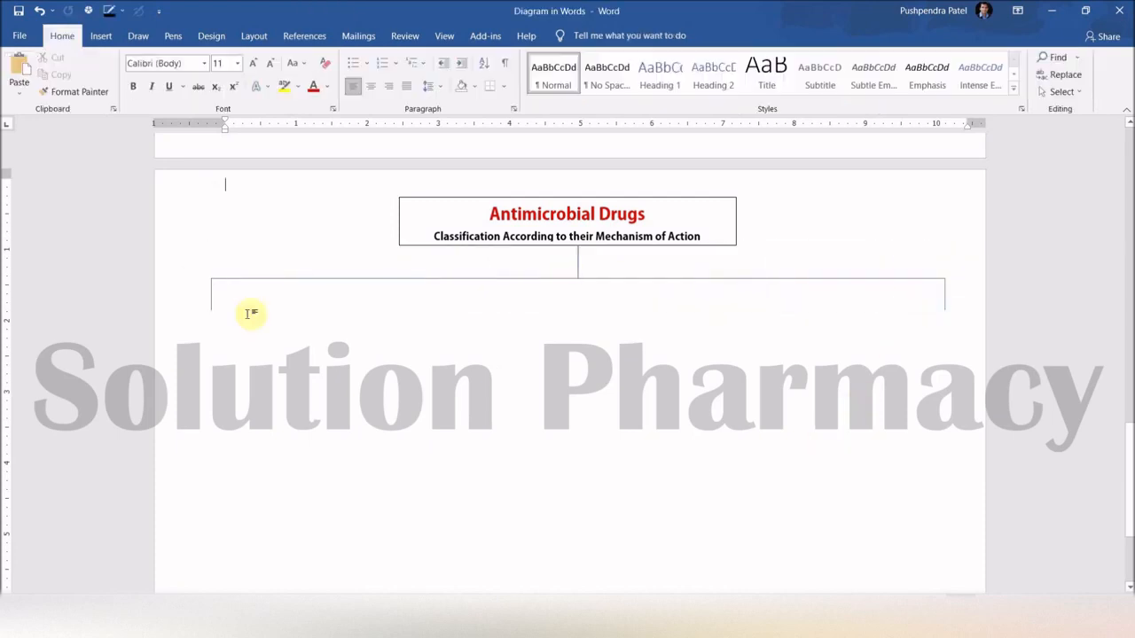
# Compare the bracket with the reference diagram and set its outline colour to black.
pyautogui.scroll(10, 742, 311)
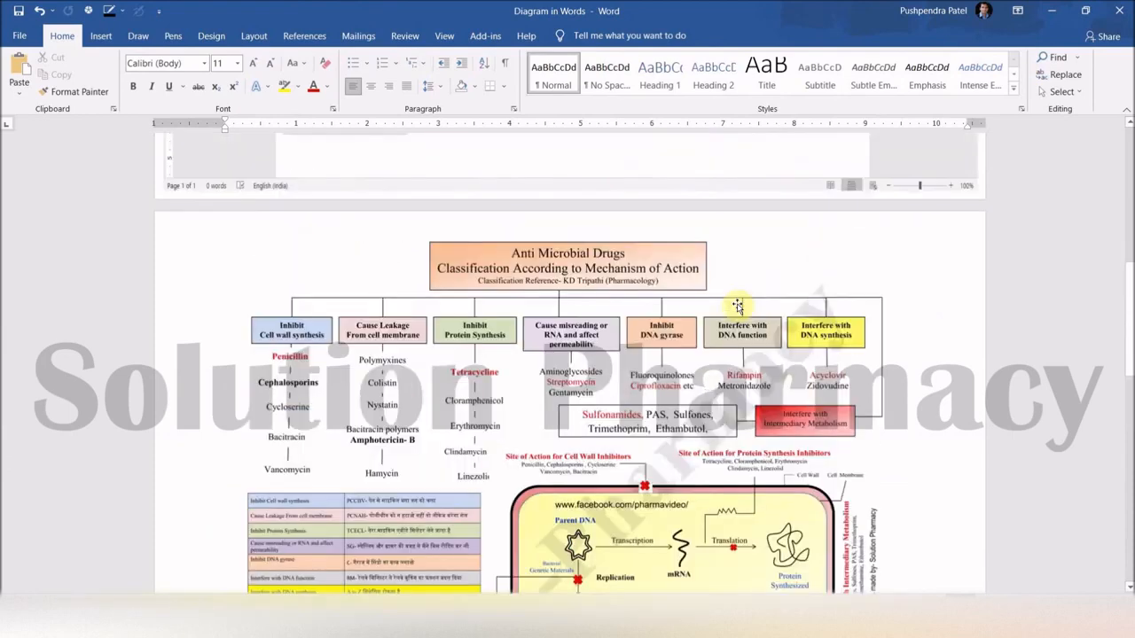
pyautogui.scroll(-10, 737, 310)
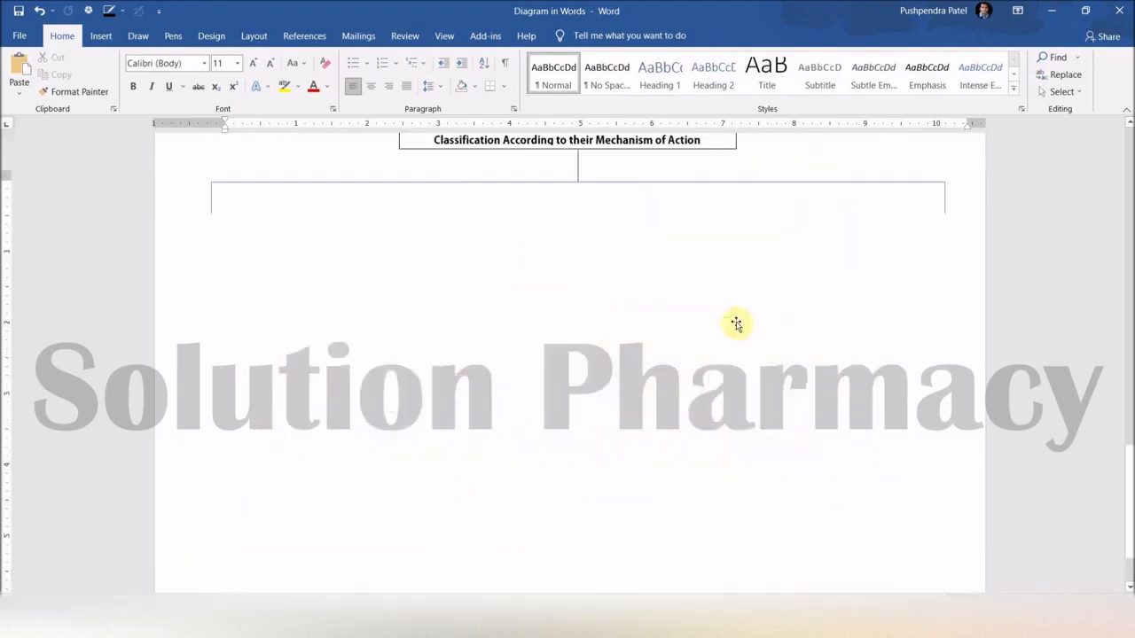
pyautogui.scroll(3, 736, 324)
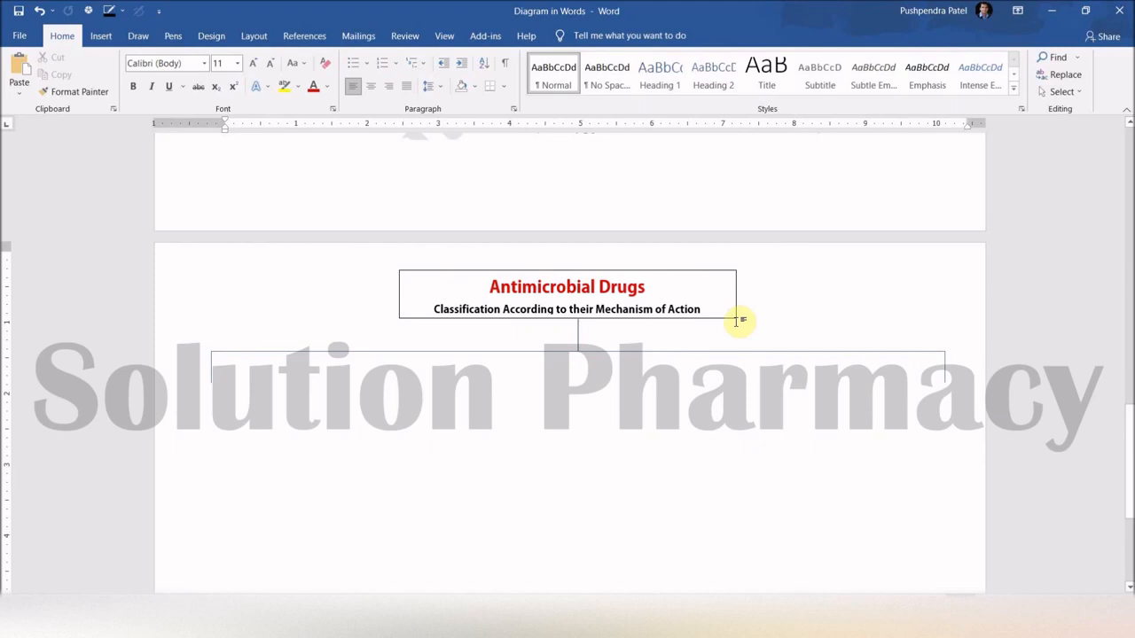
pyautogui.click(641, 351)
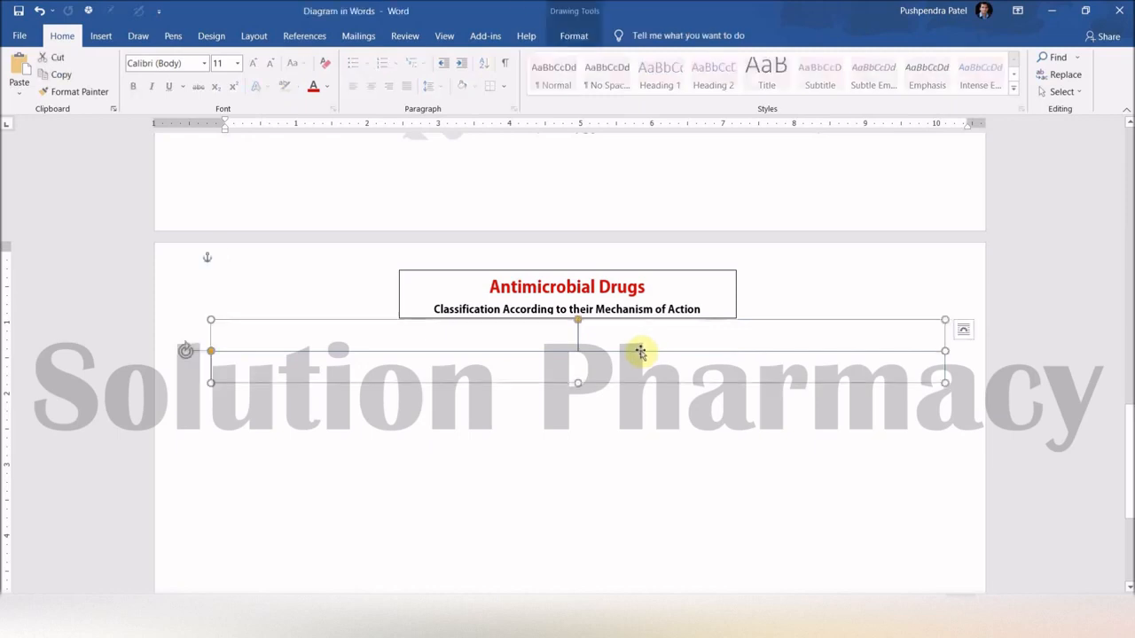
pyautogui.click(582, 14)
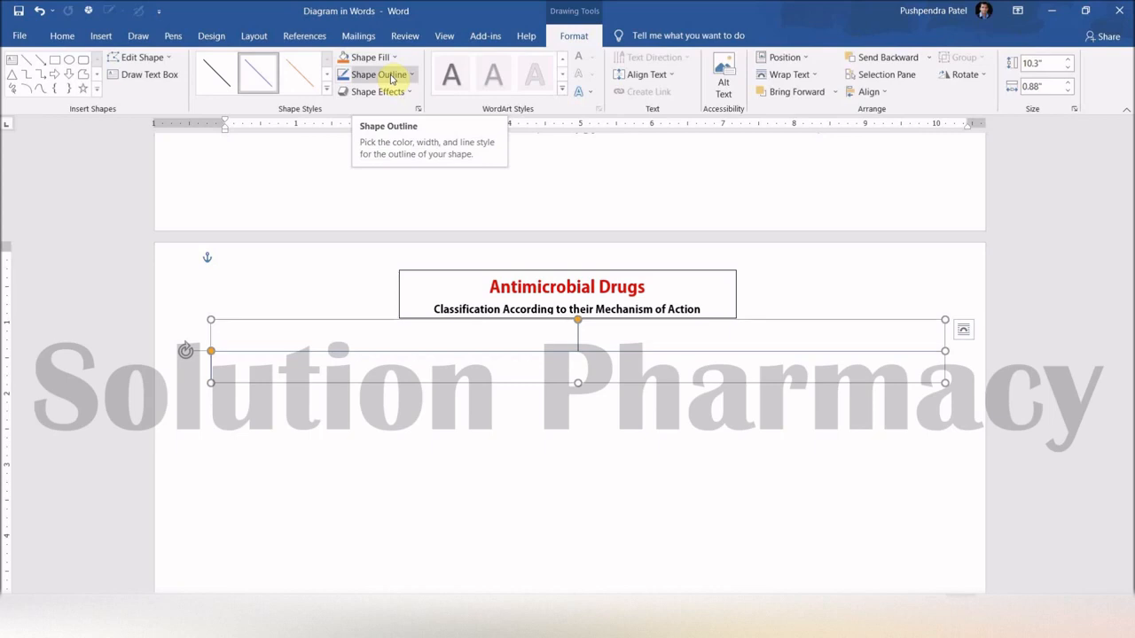
pyautogui.click(411, 80)
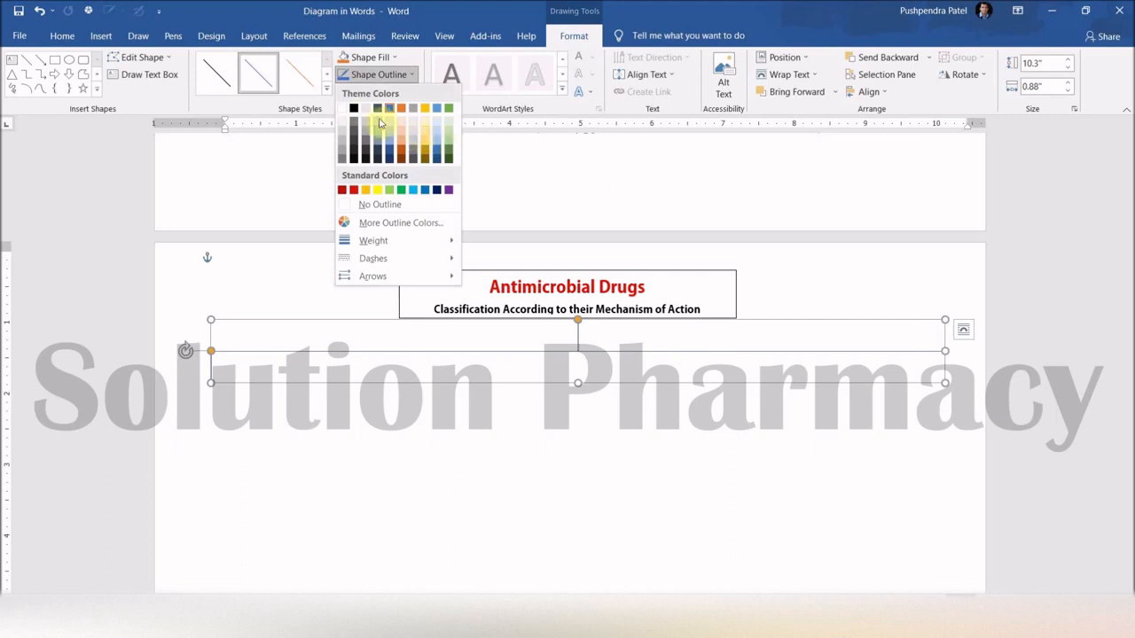
pyautogui.click(354, 109)
pyautogui.click(592, 502)
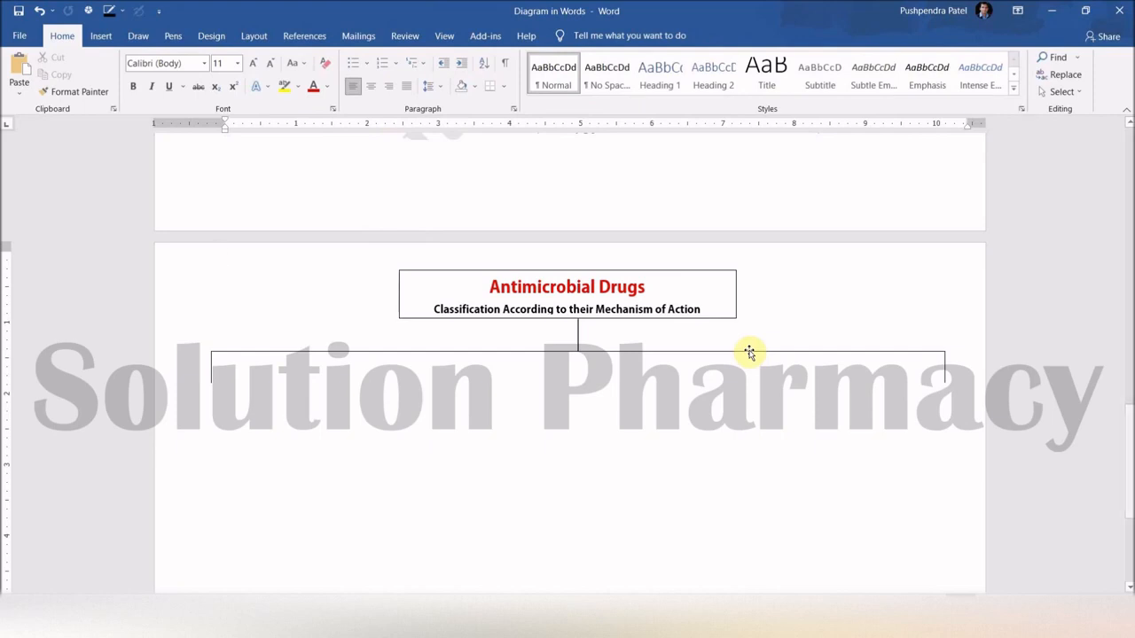
# Set the bracket's outline weight to 1½ pt and deselect it.
pyautogui.click(749, 352)
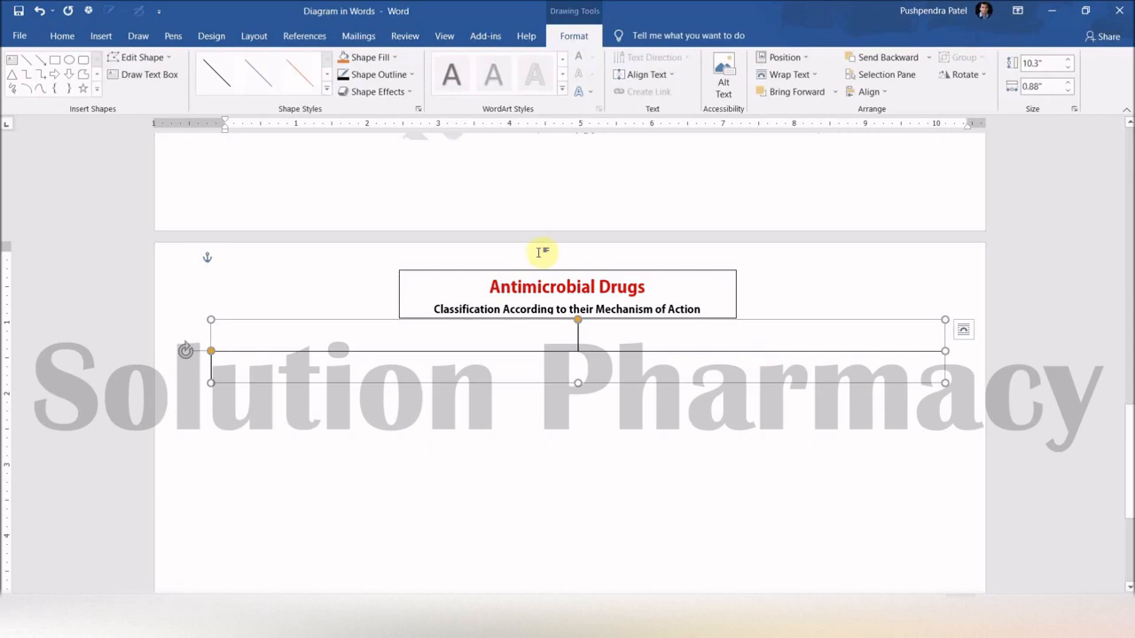
pyautogui.click(410, 74)
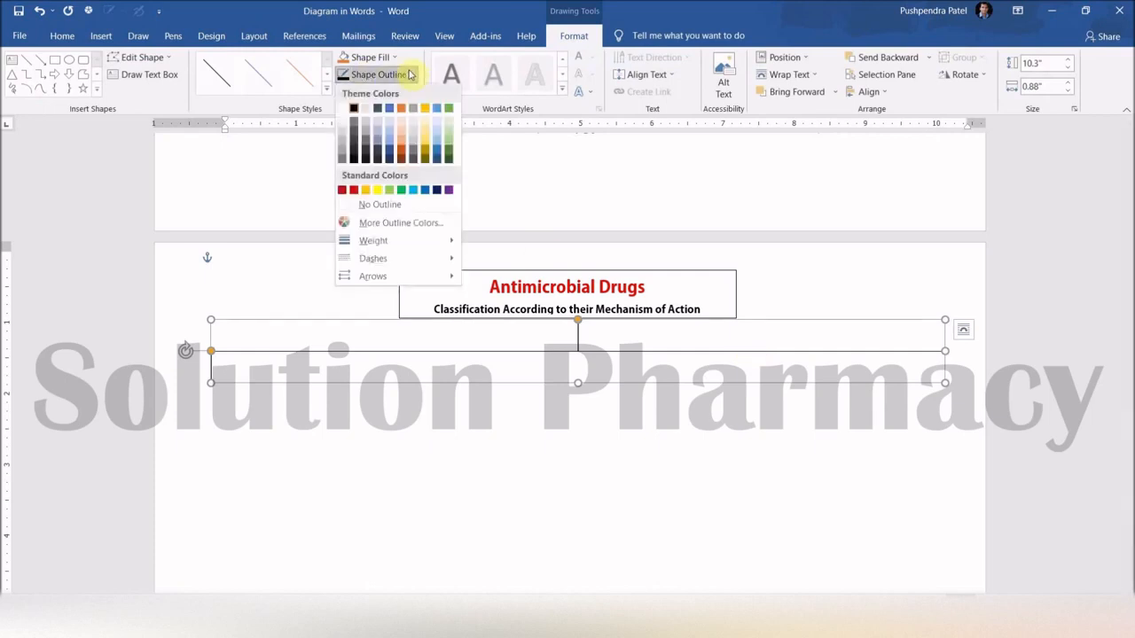
pyautogui.moveTo(384, 243)
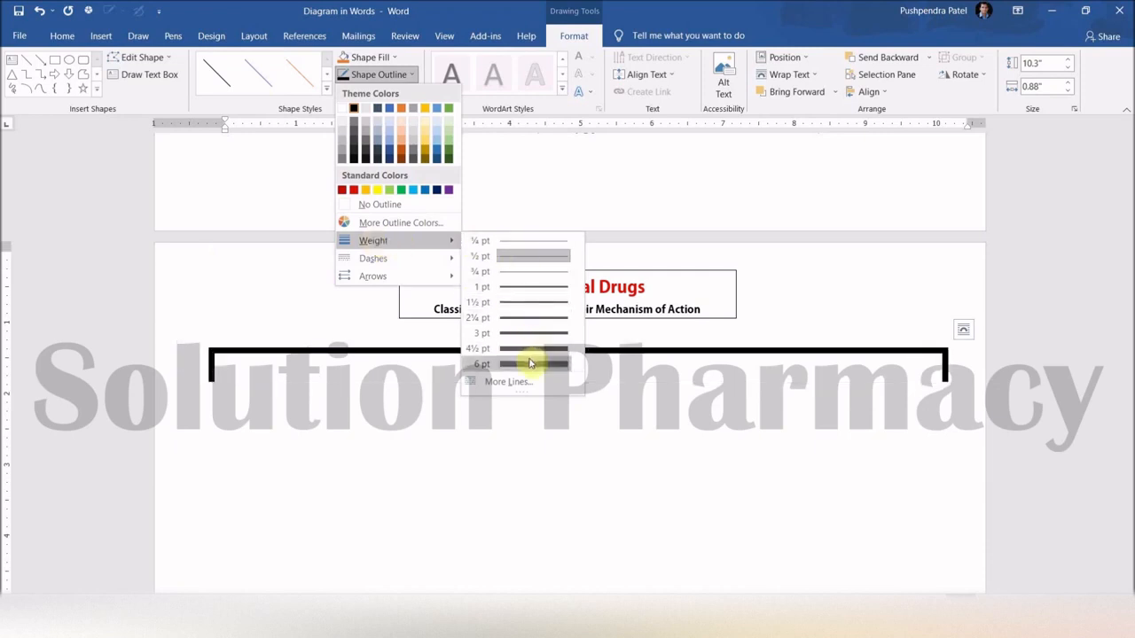
pyautogui.click(520, 303)
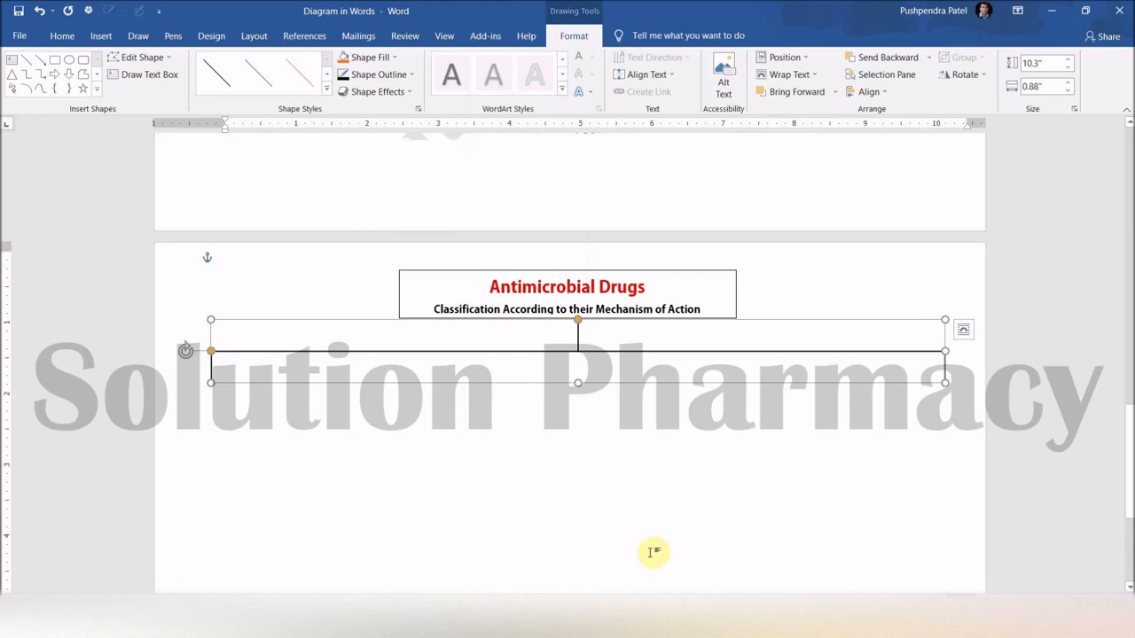
pyautogui.click(639, 508)
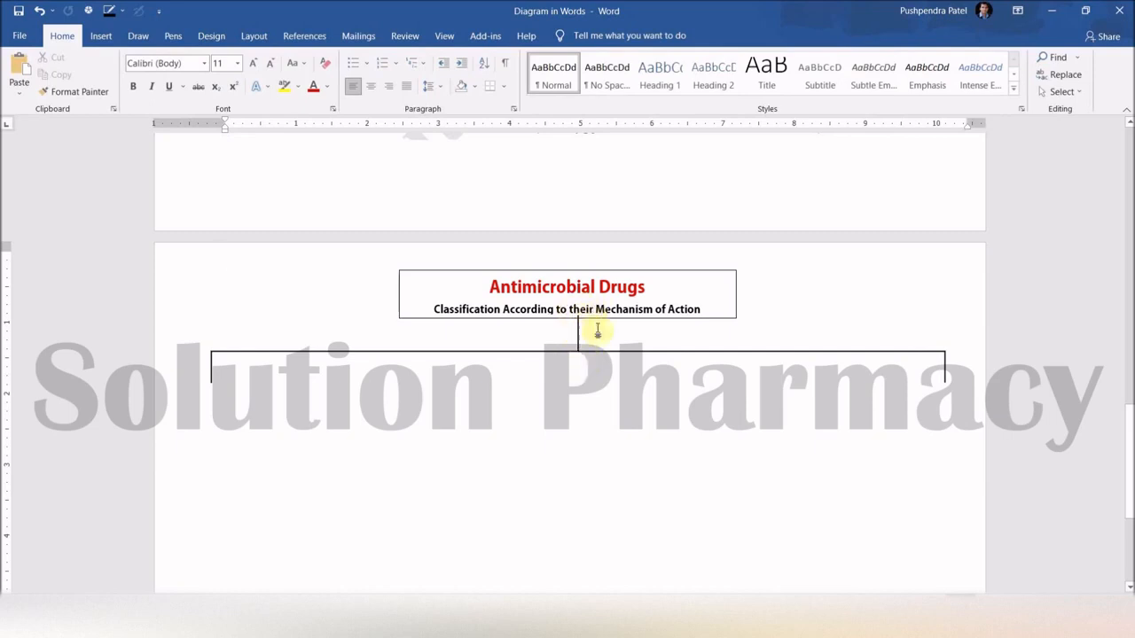
# Reposition the bracket so the top of its stem meets the lower edge of the title box.
pyautogui.moveTo(578, 354); pyautogui.dragTo(582, 339)
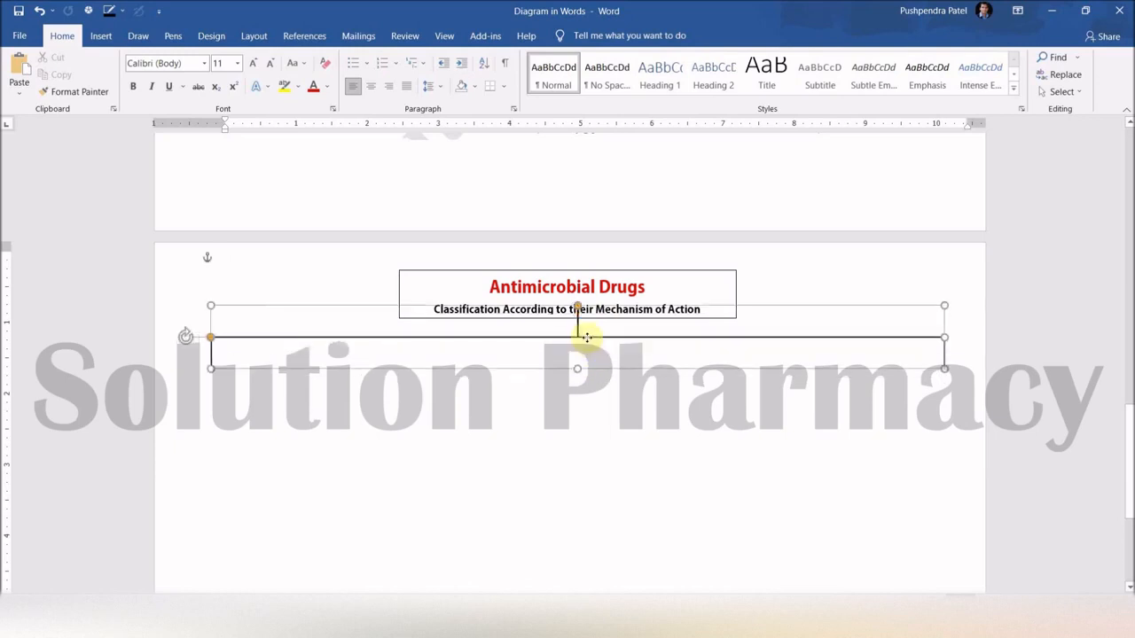
pyautogui.click(576, 420)
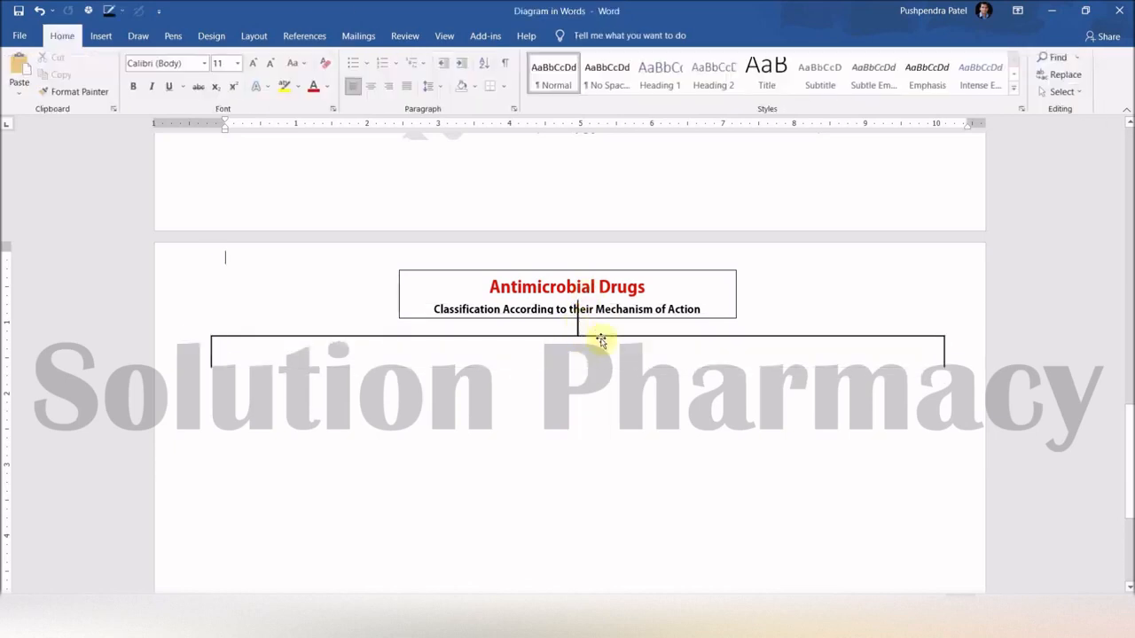
pyautogui.moveTo(600, 340); pyautogui.dragTo(597, 351)
pyautogui.click(600, 413)
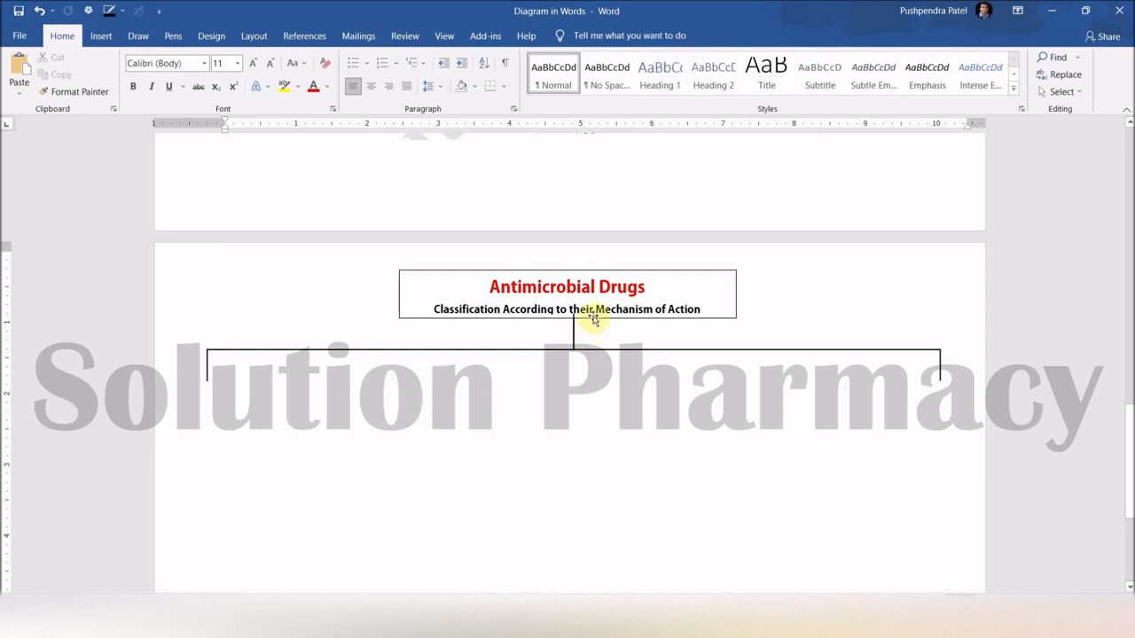
# Fill the title box with the lightest gold theme colour and deselect it.
pyautogui.click(651, 270)
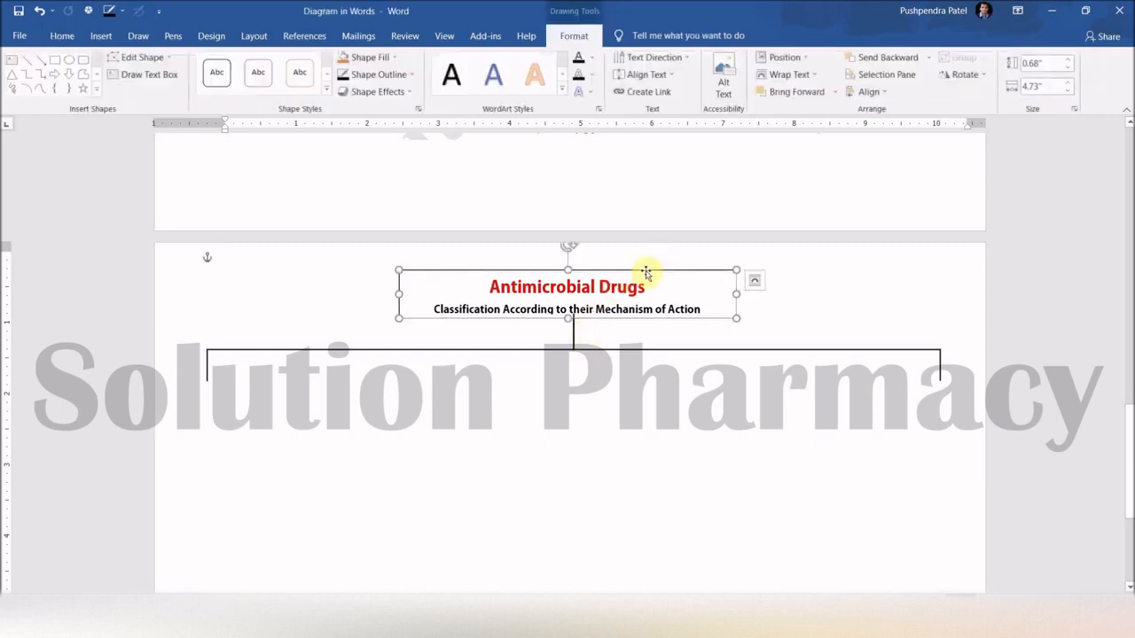
pyautogui.click(397, 58)
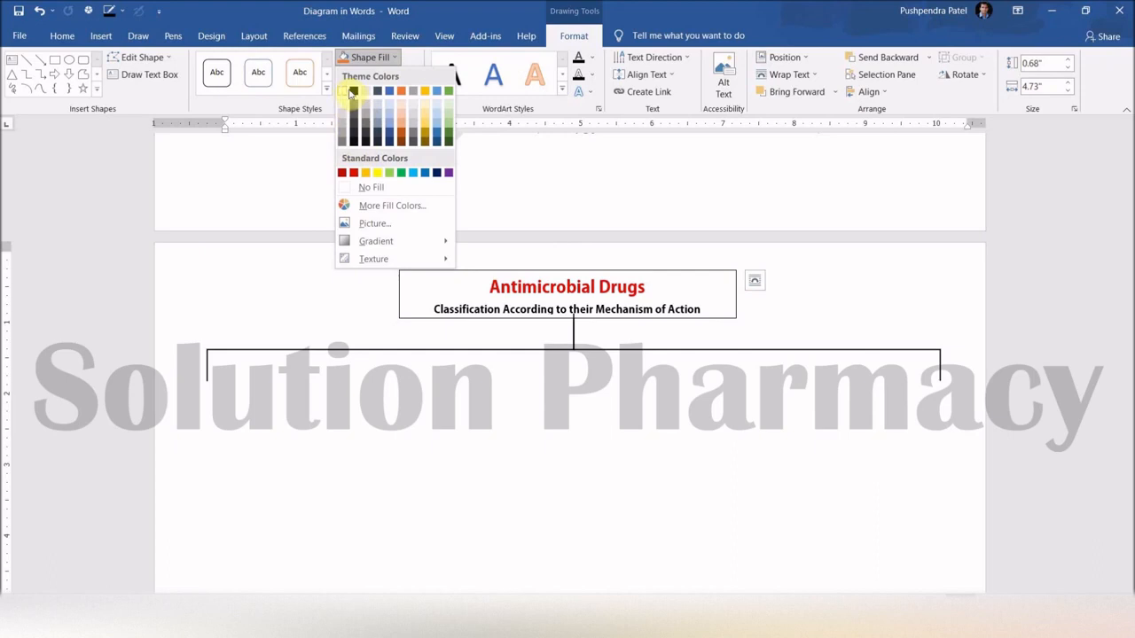
pyautogui.click(428, 106)
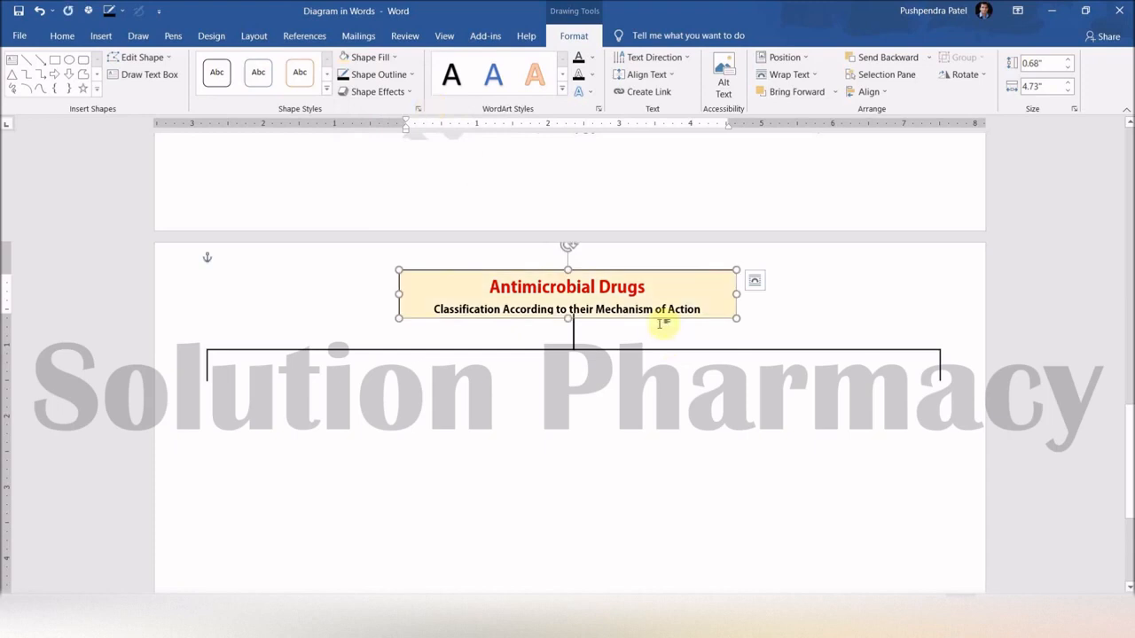
pyautogui.click(636, 350)
pyautogui.press('Escape')
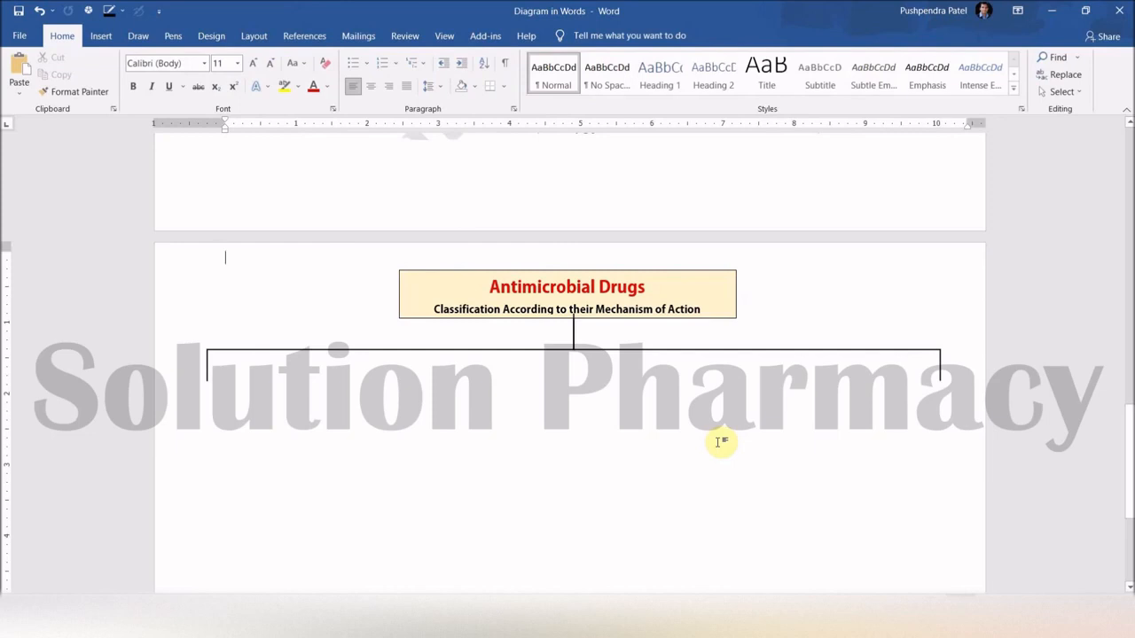
# Bring the Antimicrobial Drugs title box forward so it sits in front of the bracket's stem, and deselect it.
pyautogui.click(627, 351)
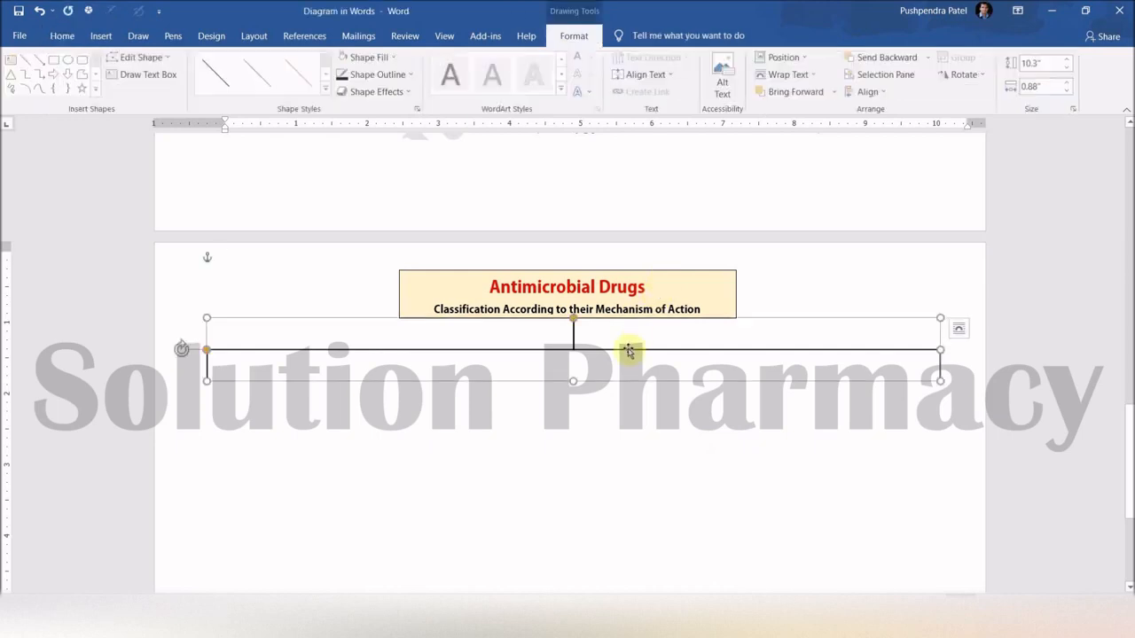
pyautogui.click(678, 275)
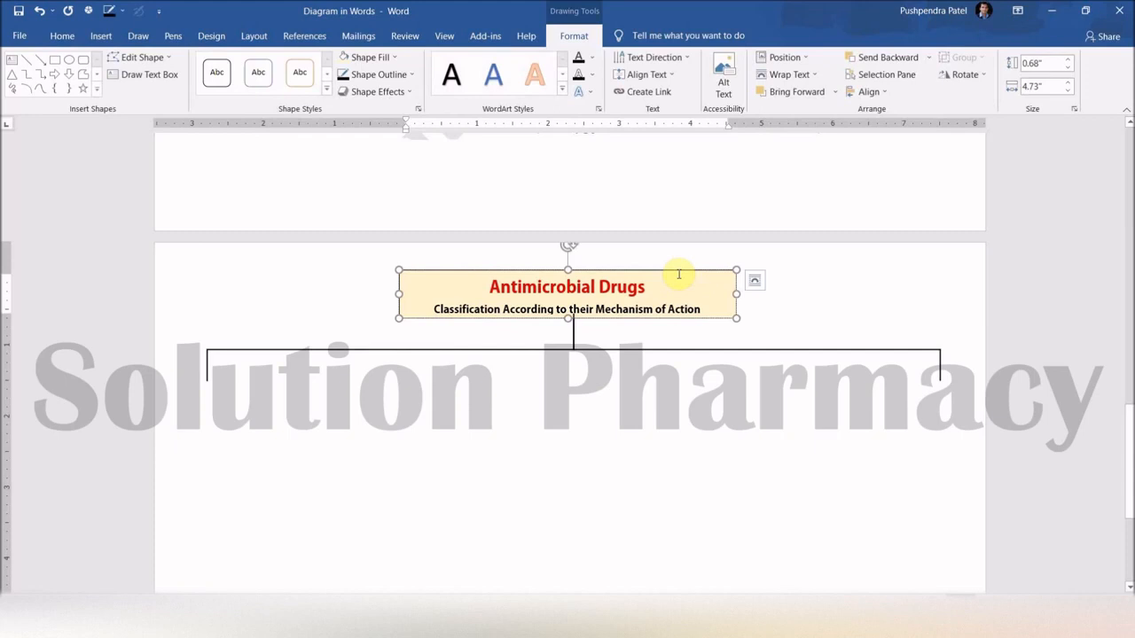
pyautogui.click(676, 275)
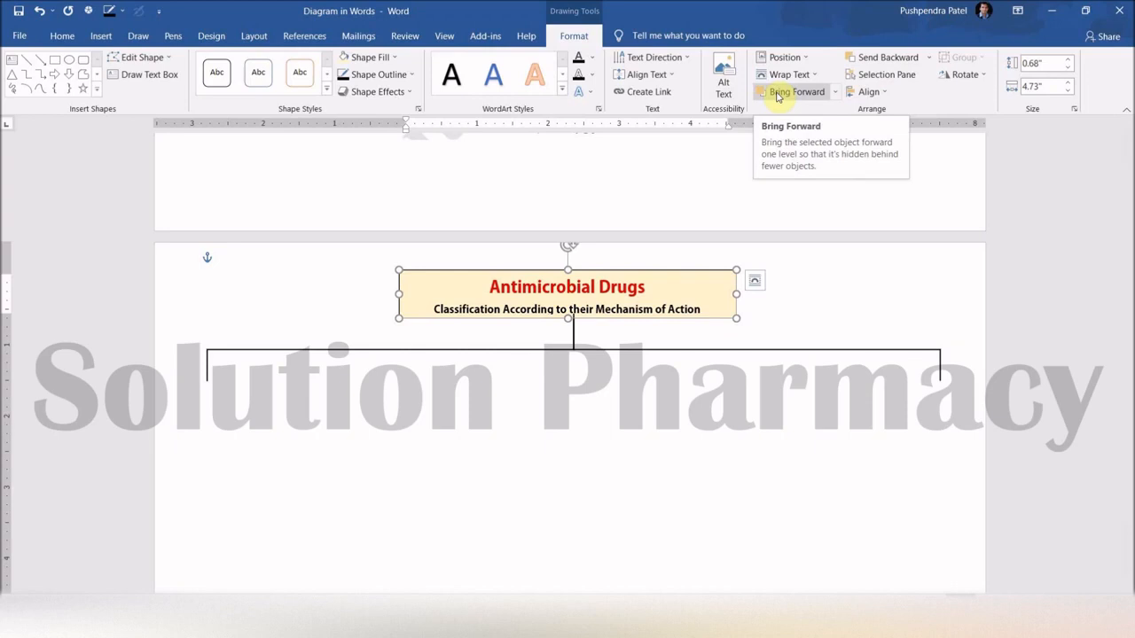
pyautogui.click(835, 93)
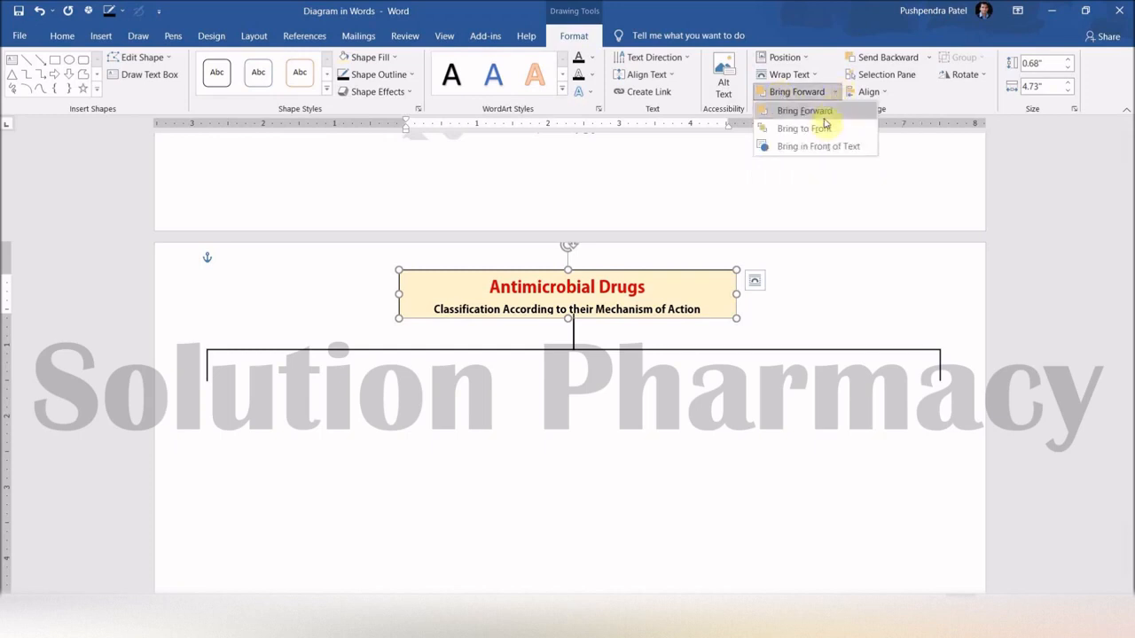
pyautogui.click(815, 110)
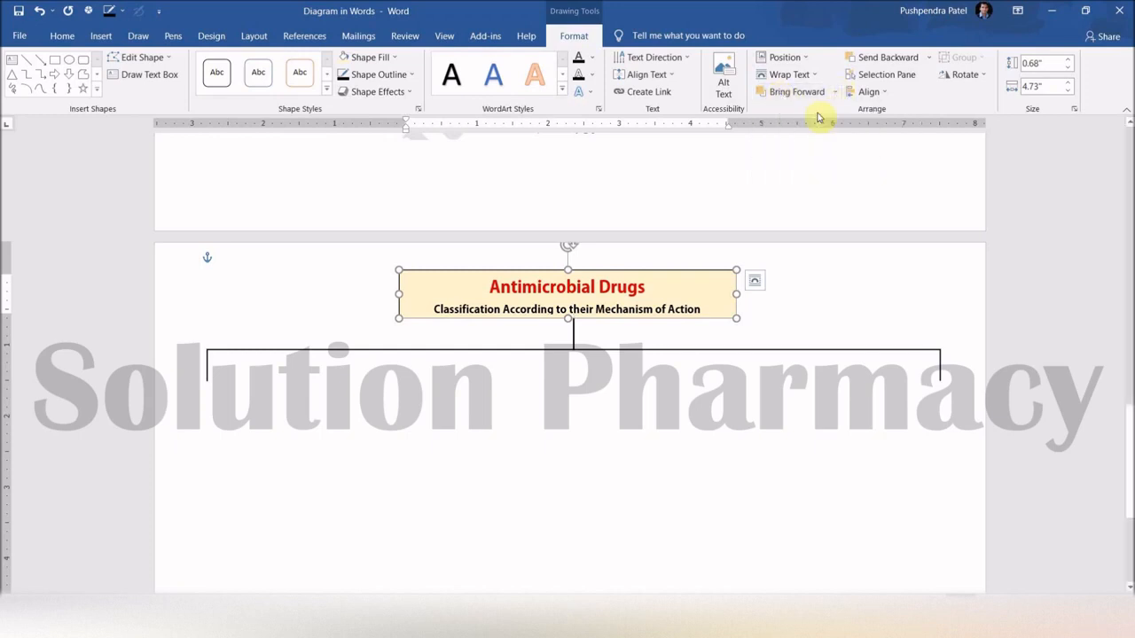
pyautogui.click(775, 406)
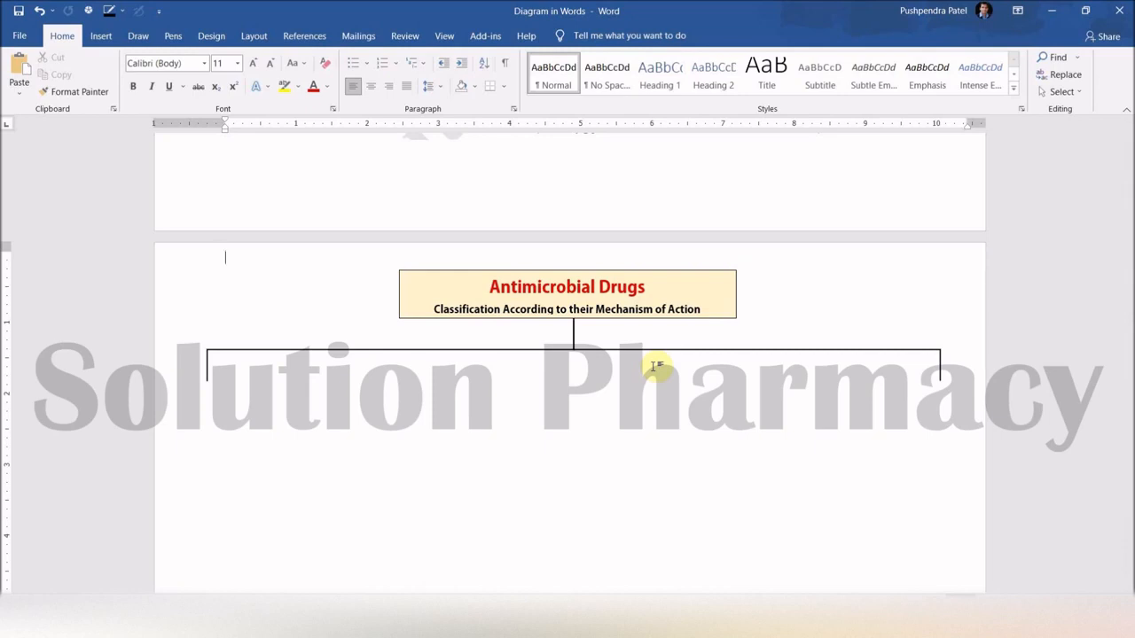
# Check the category boxes in the reference diagram and draw a rectangle about 2.07" wide and 0.55" high below the bracket's left end.
pyautogui.scroll(10, 464, 363)
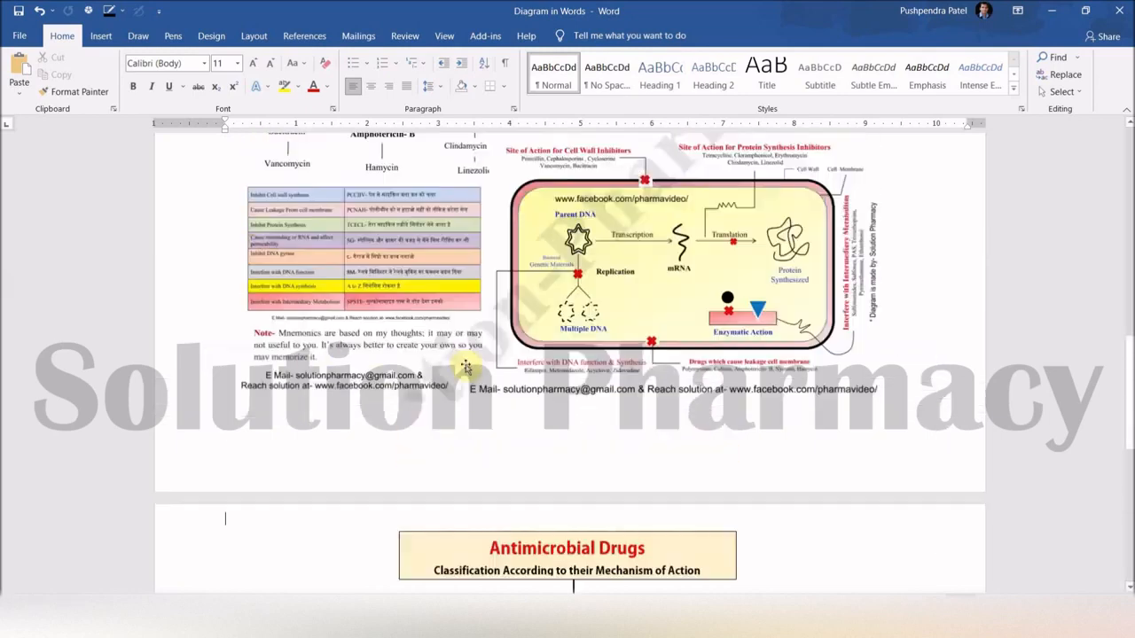
pyautogui.scroll(1, 479, 337)
pyautogui.scroll(-1, 296, 345)
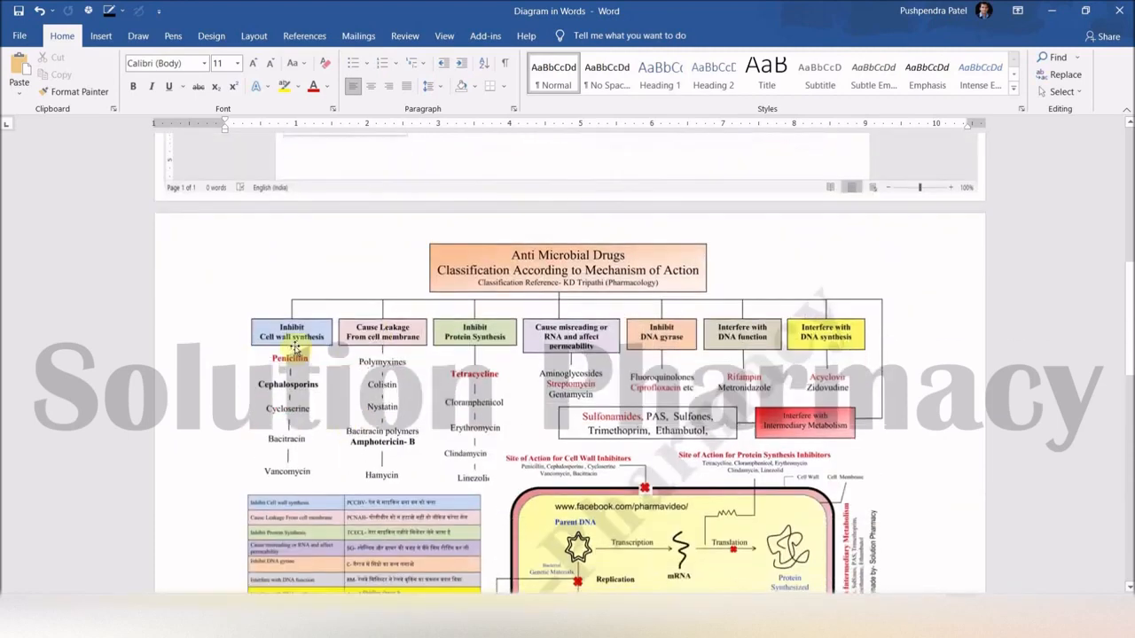
pyautogui.scroll(-15, 451, 391)
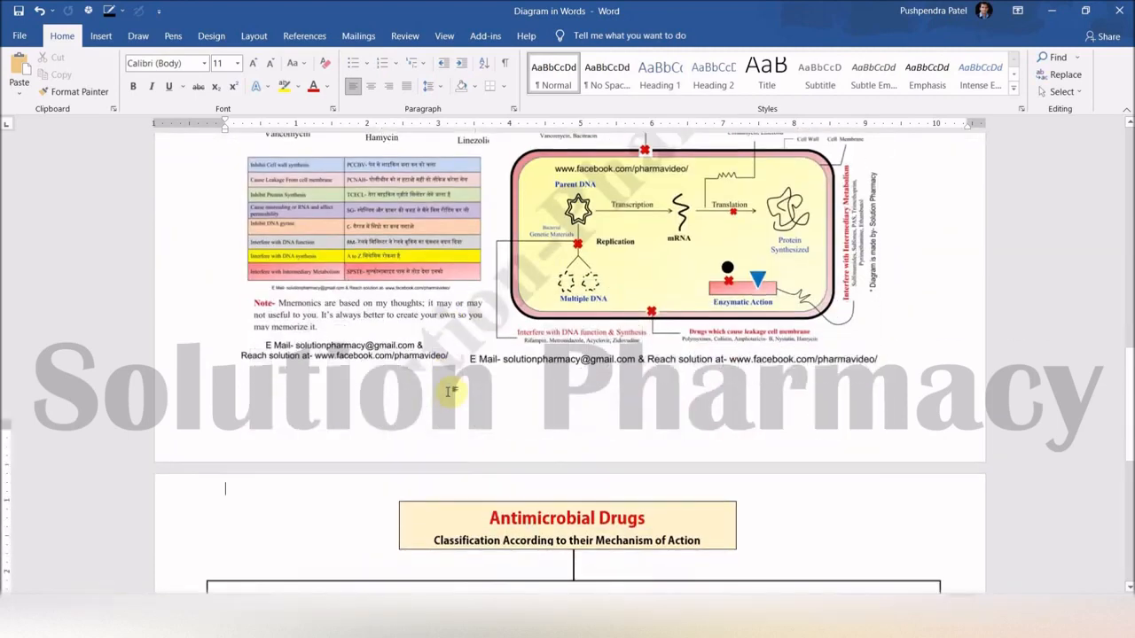
pyautogui.click(102, 39)
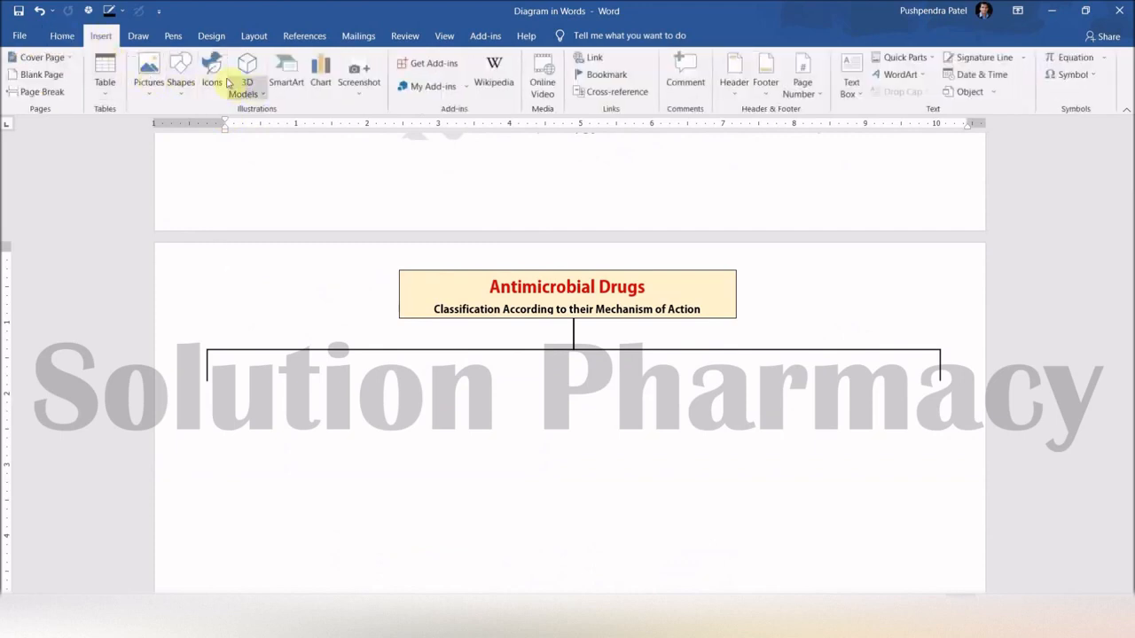
pyautogui.click(182, 85)
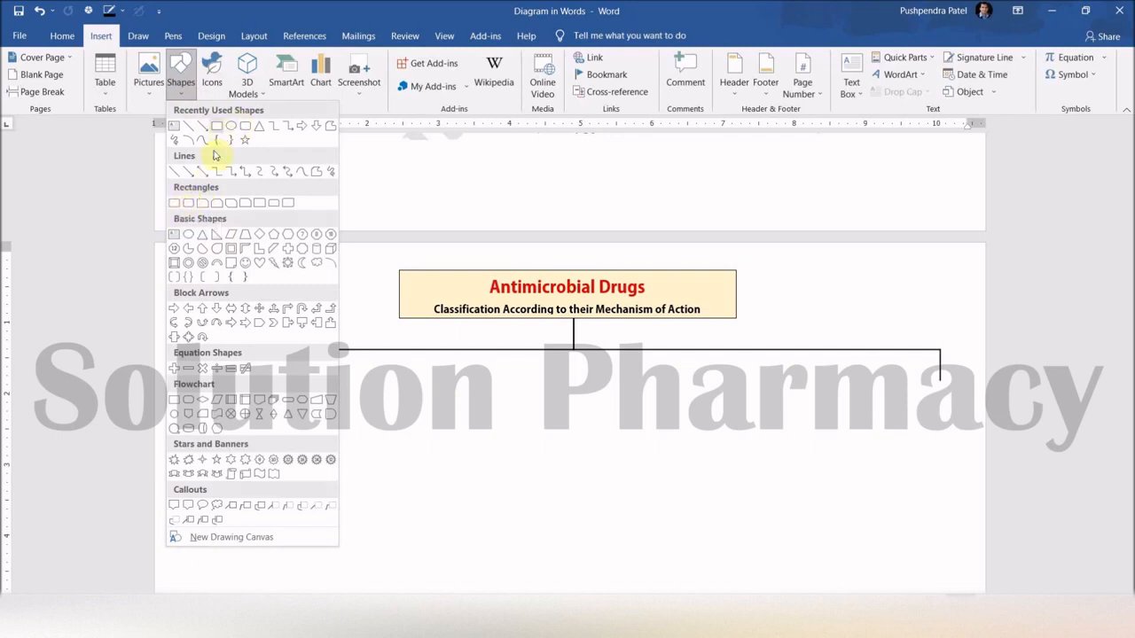
pyautogui.click(175, 203)
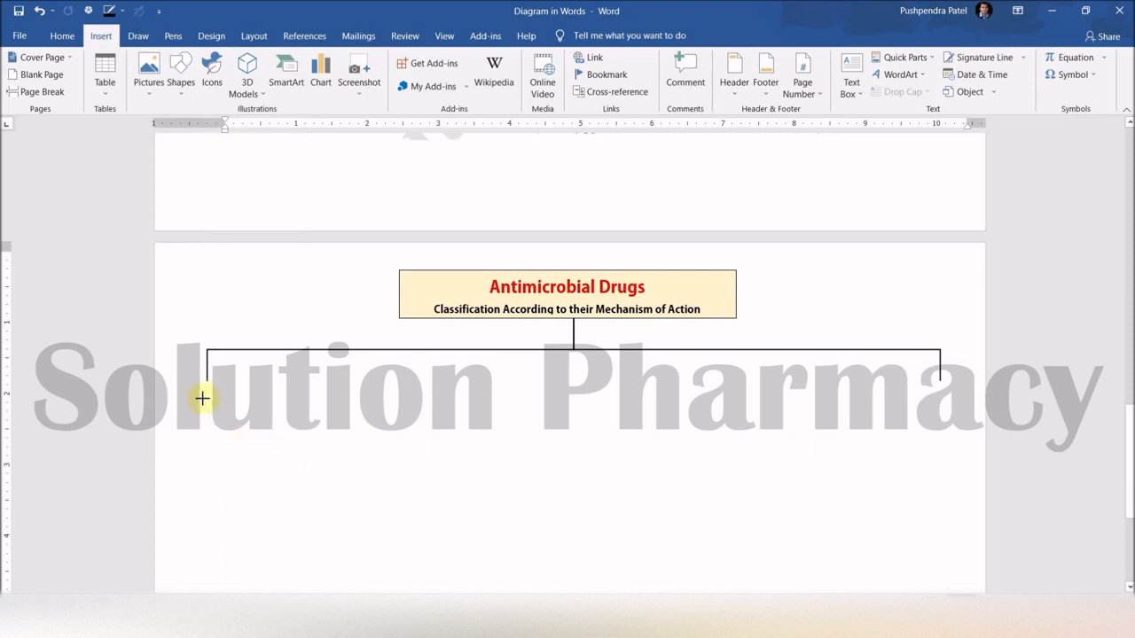
pyautogui.moveTo(201, 397)
pyautogui.mouseDown()
pyautogui.moveTo(254, 408)
pyautogui.moveTo(284, 431)
pyautogui.moveTo(348, 436)
pyautogui.mouseUp()
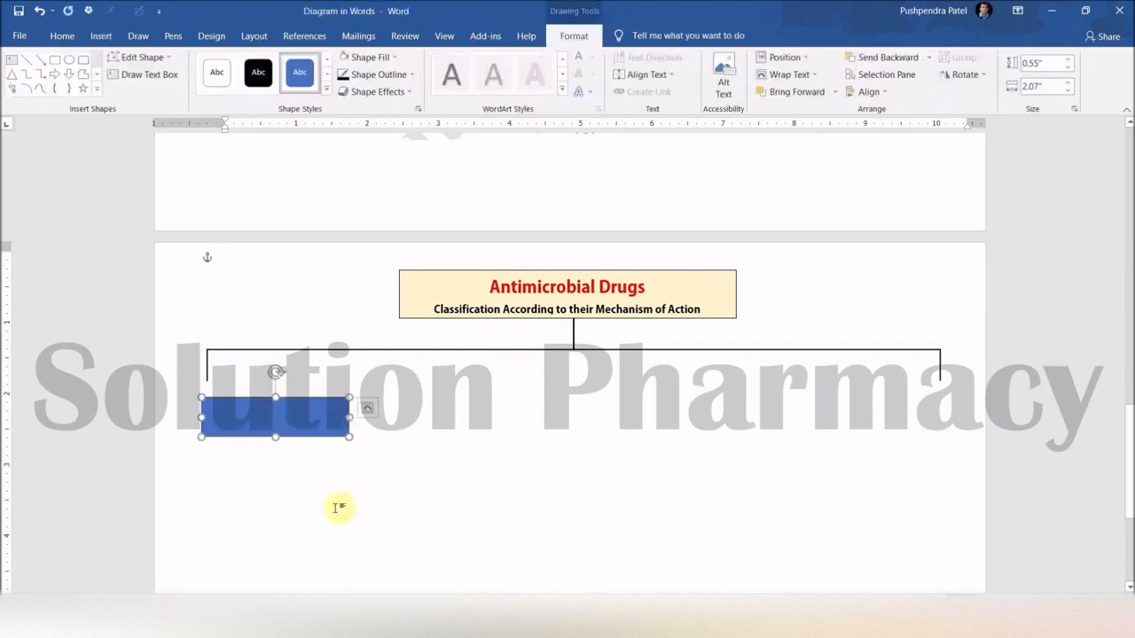
# Fill the new rectangle with white and set its outline colour to black.
pyautogui.click(296, 418)
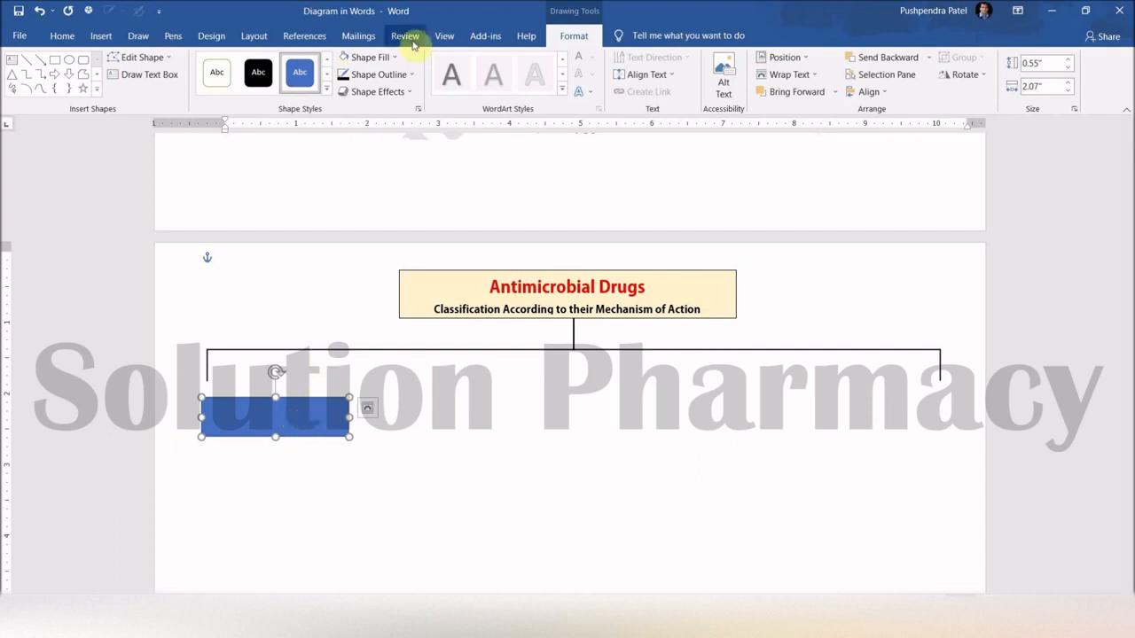
pyautogui.click(398, 68)
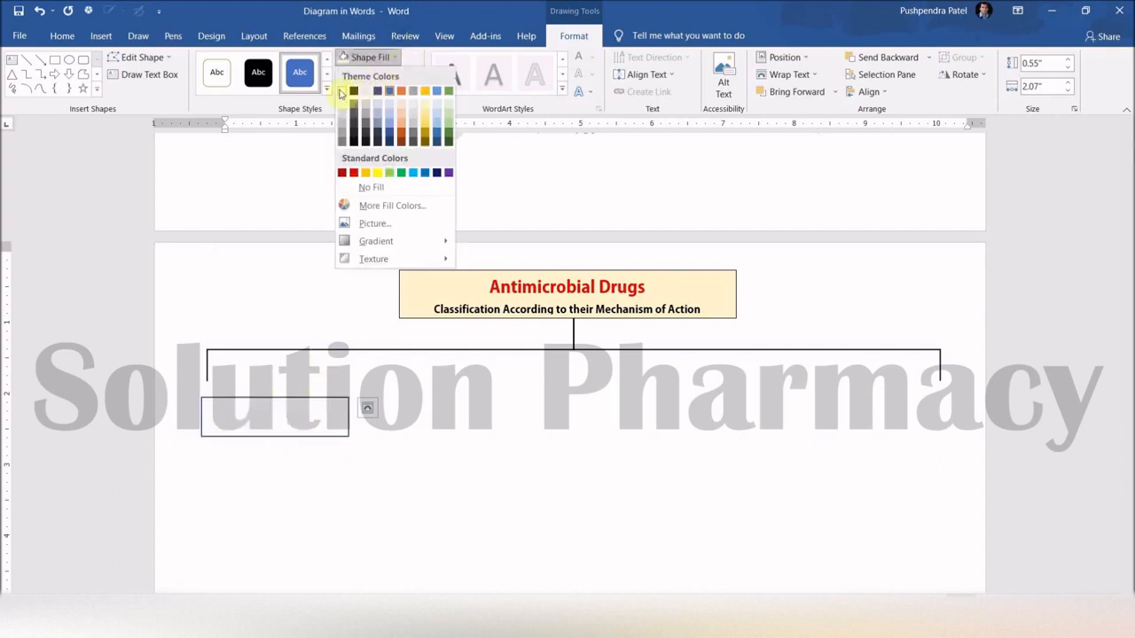
pyautogui.click(355, 94)
pyautogui.click(380, 420)
pyautogui.click(339, 403)
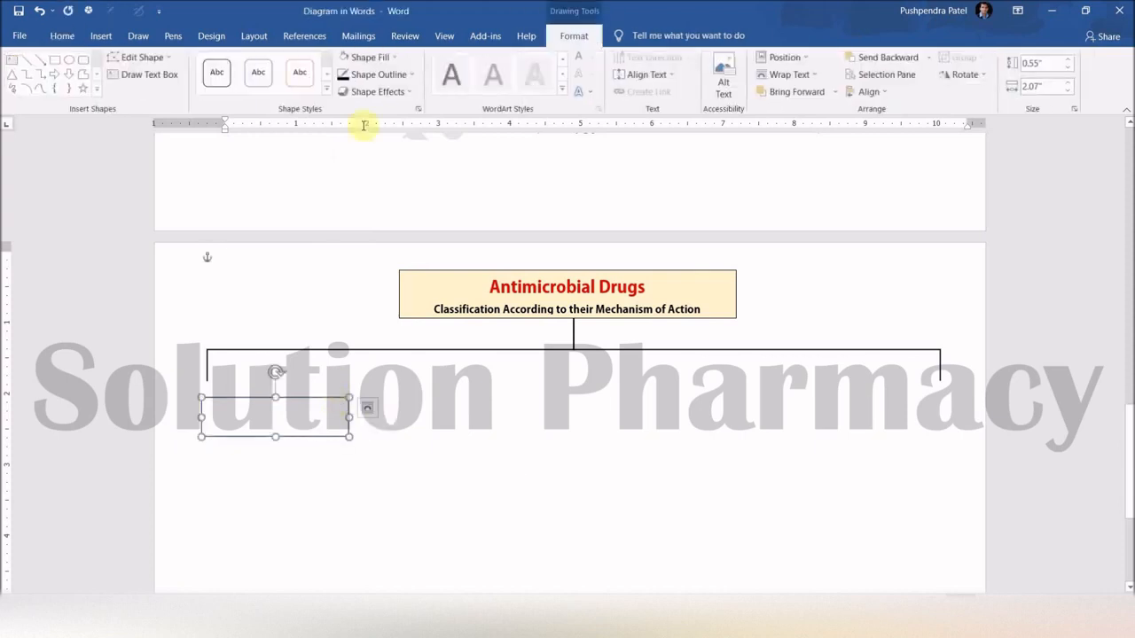
pyautogui.click(414, 74)
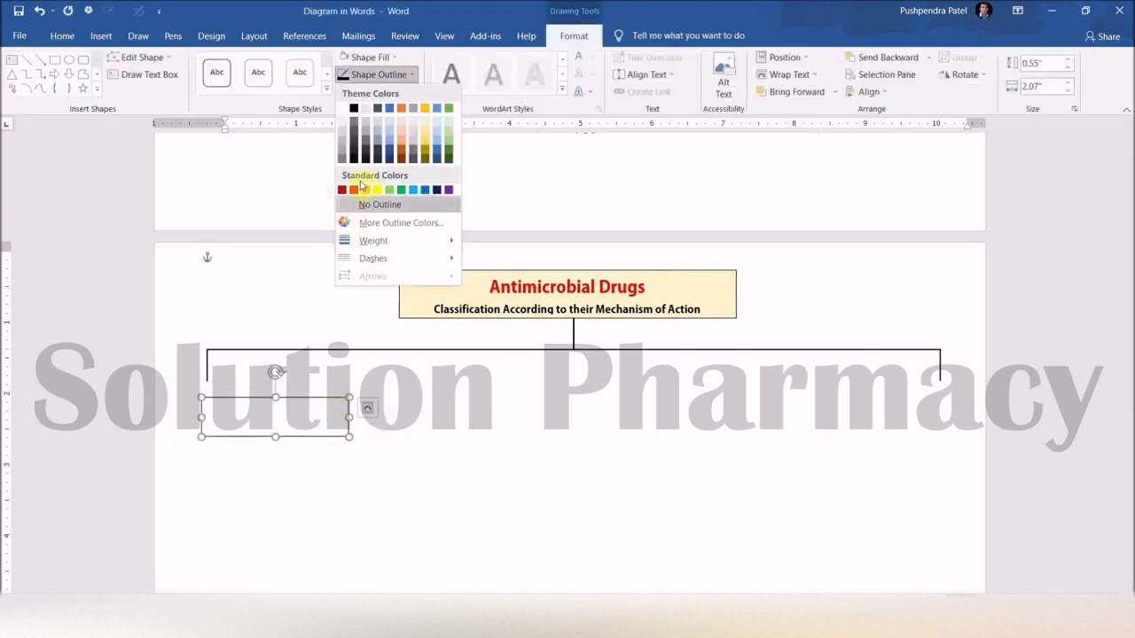
pyautogui.click(355, 109)
pyautogui.click(405, 505)
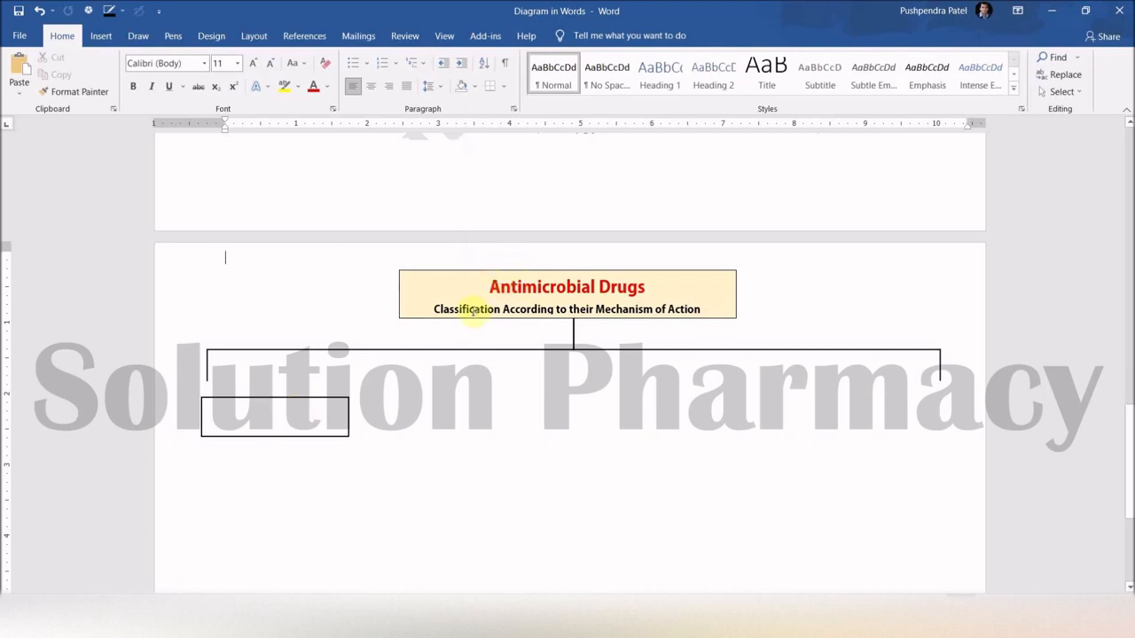
# Open the rectangle below the bracket's left end for text entry and check the first category label in the reference diagram.
pyautogui.click(310, 398)
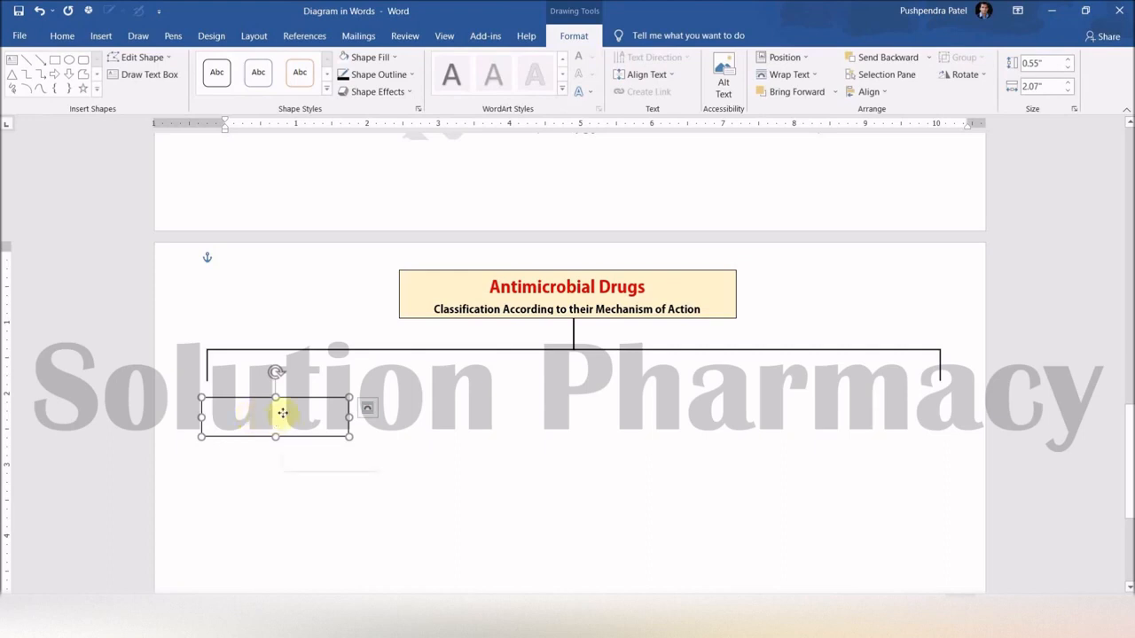
pyautogui.rightClick(284, 412)
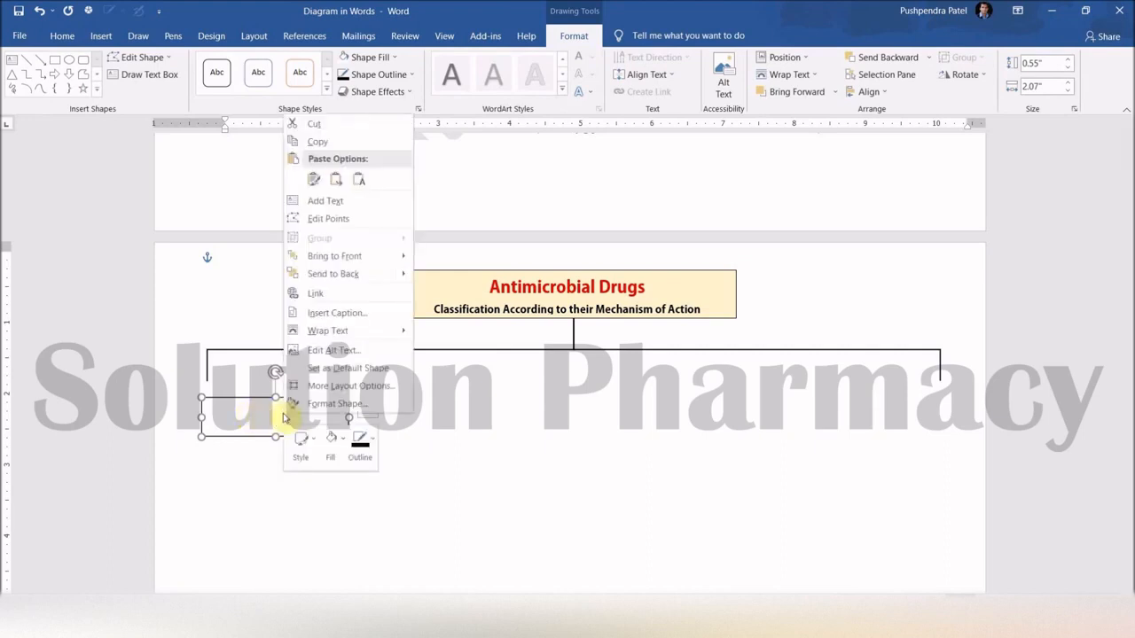
pyautogui.click(338, 205)
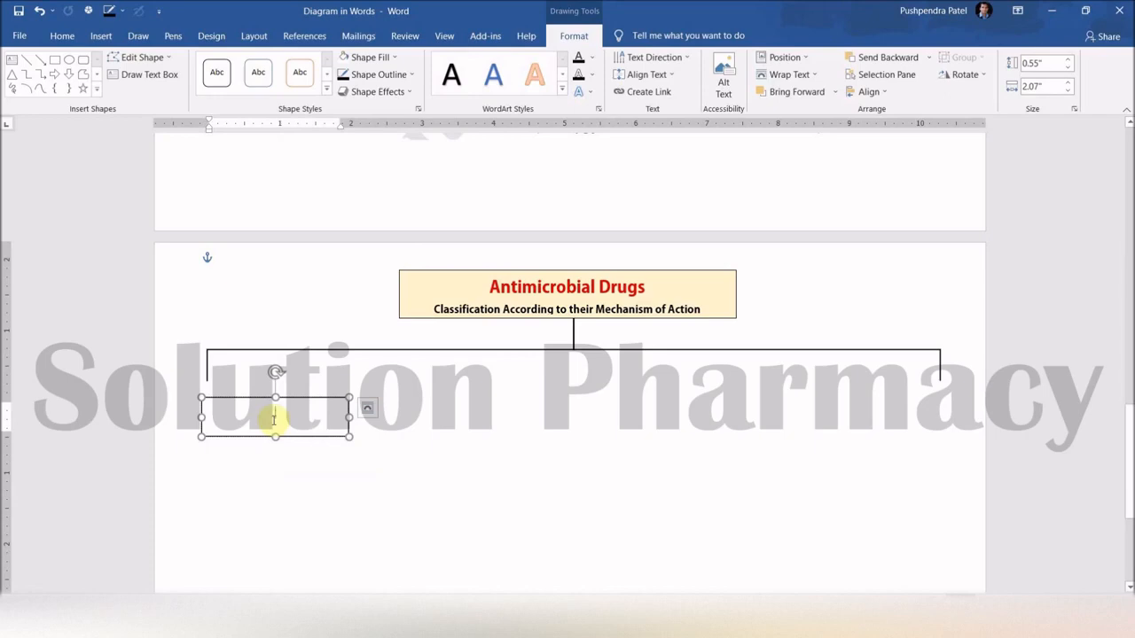
pyautogui.scroll(15, 273, 420)
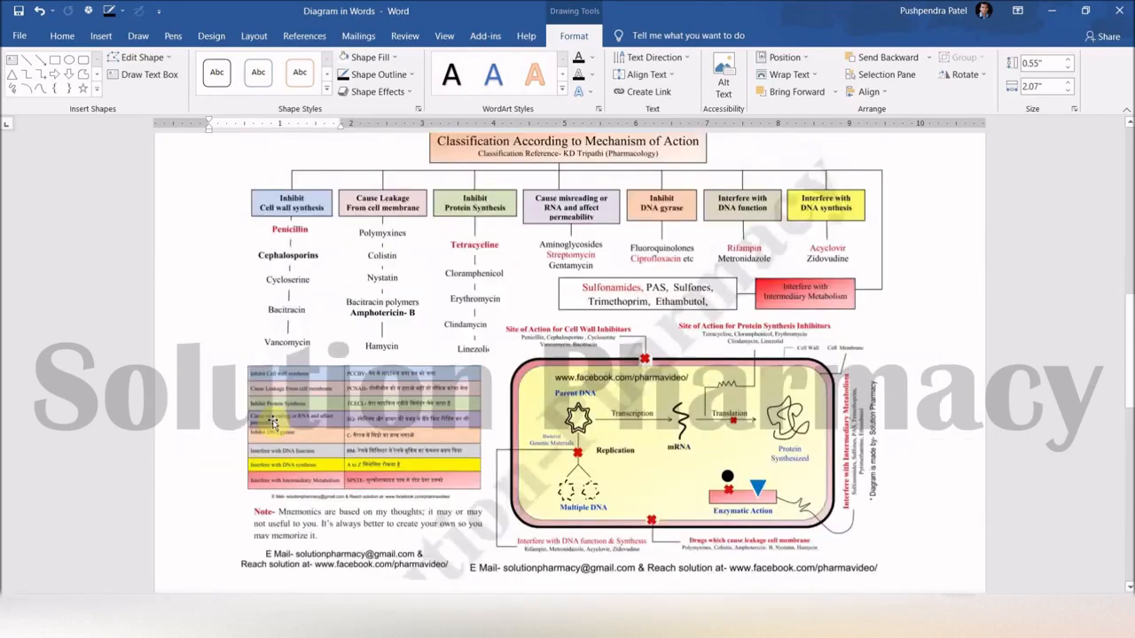
pyautogui.scroll(-15, 273, 420)
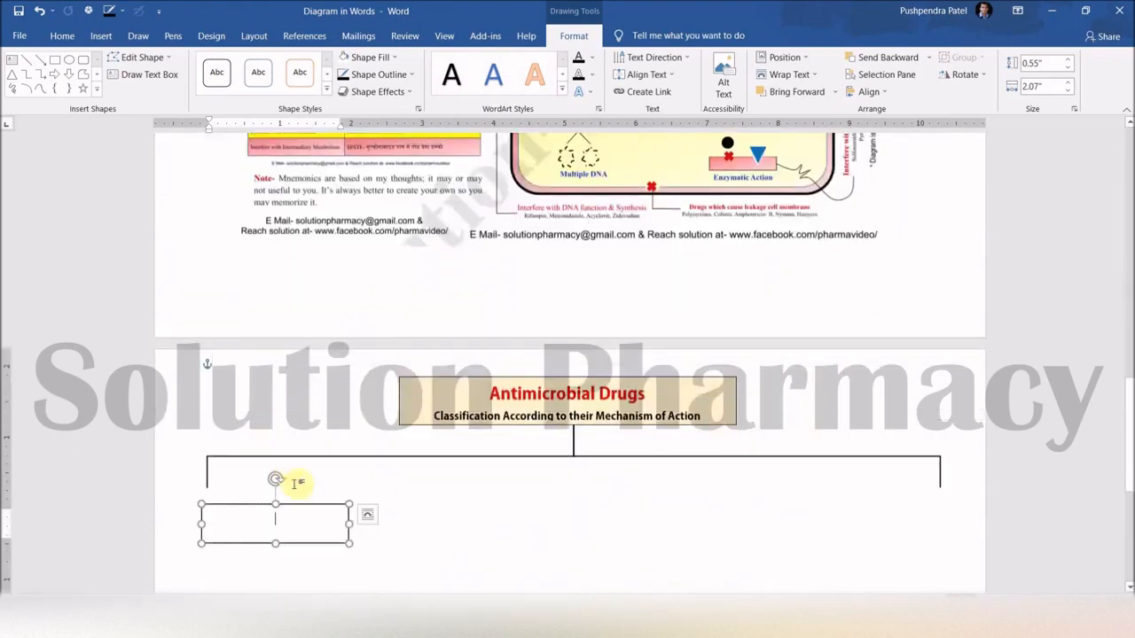
pyautogui.hotkey('ctrl', 'z')
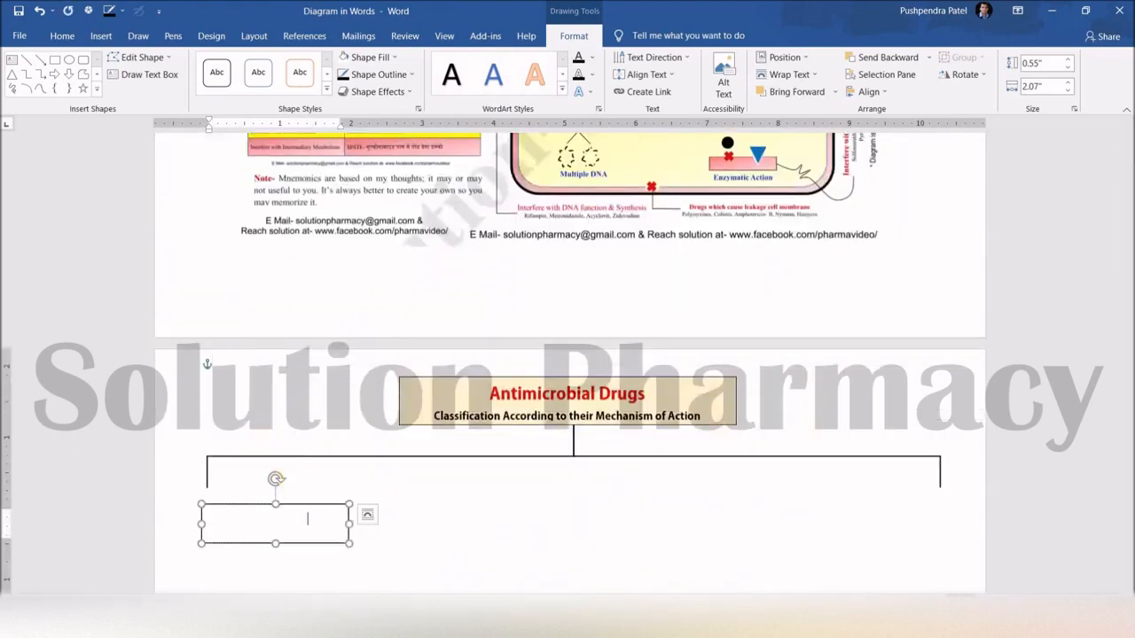